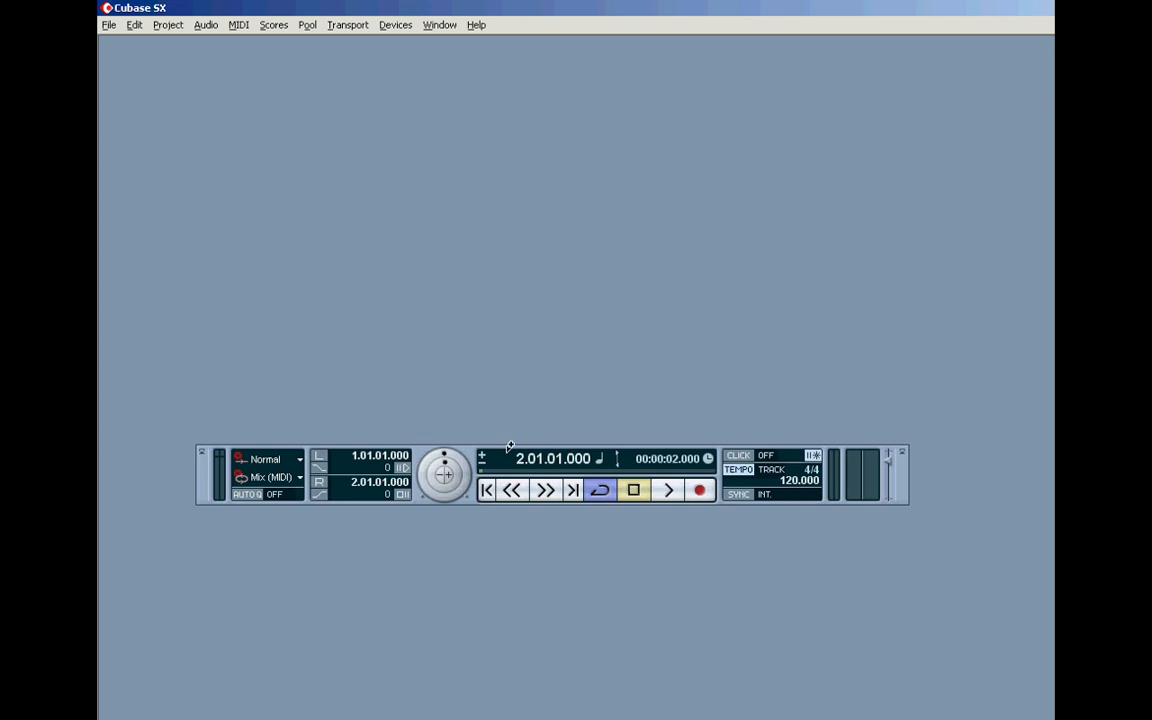
Step: Reposition the Transport panel slightly and hide its Jog/Scrub section
mouse_move(478, 459)
mouse_down()
mouse_move(481, 437)
mouse_move(483, 447)
mouse_up()
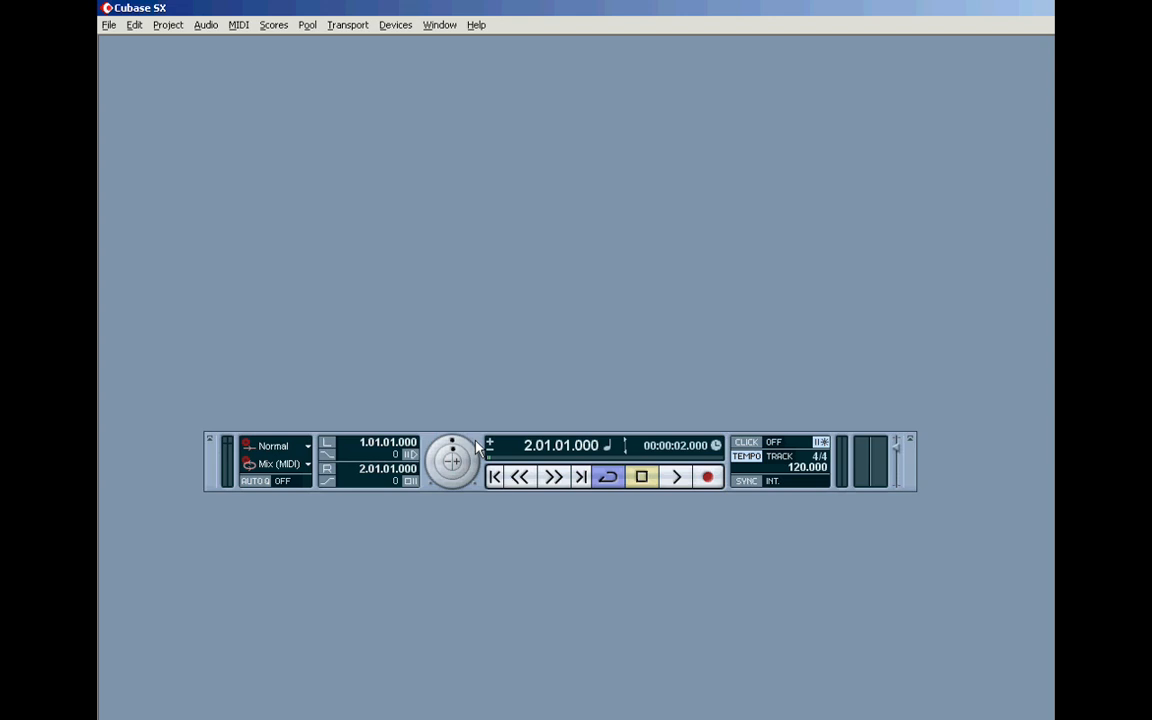
drag(477, 446, 472, 451)
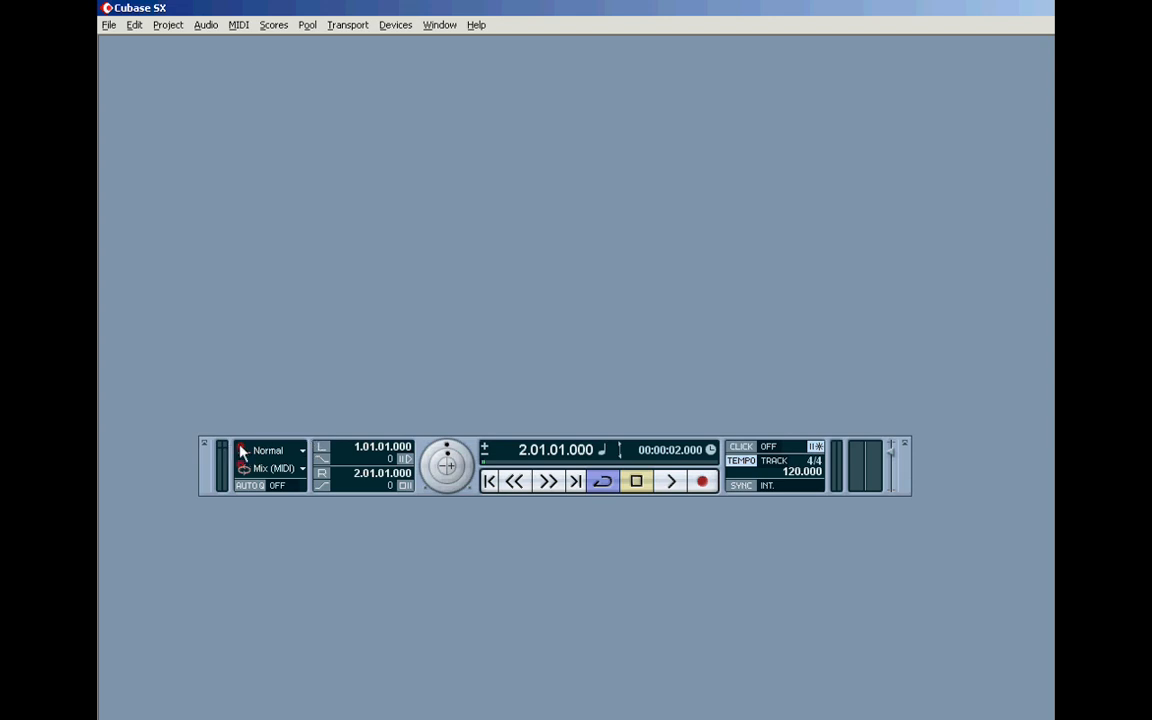
right_click(847, 477)
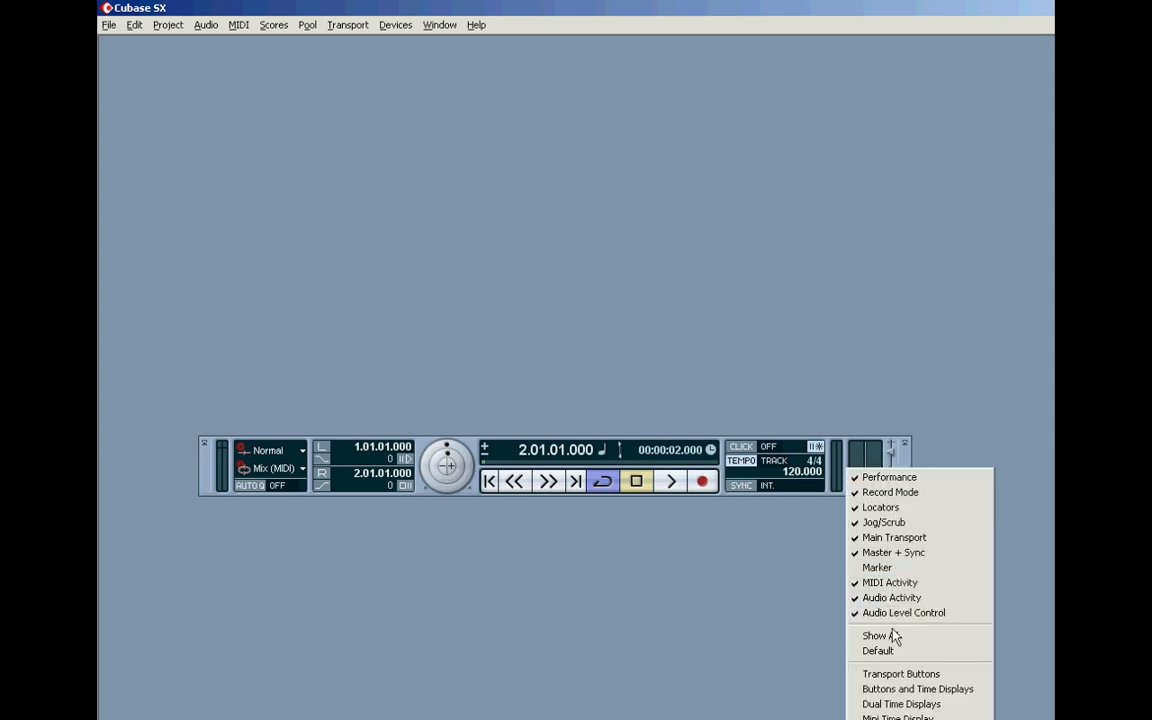
click(860, 522)
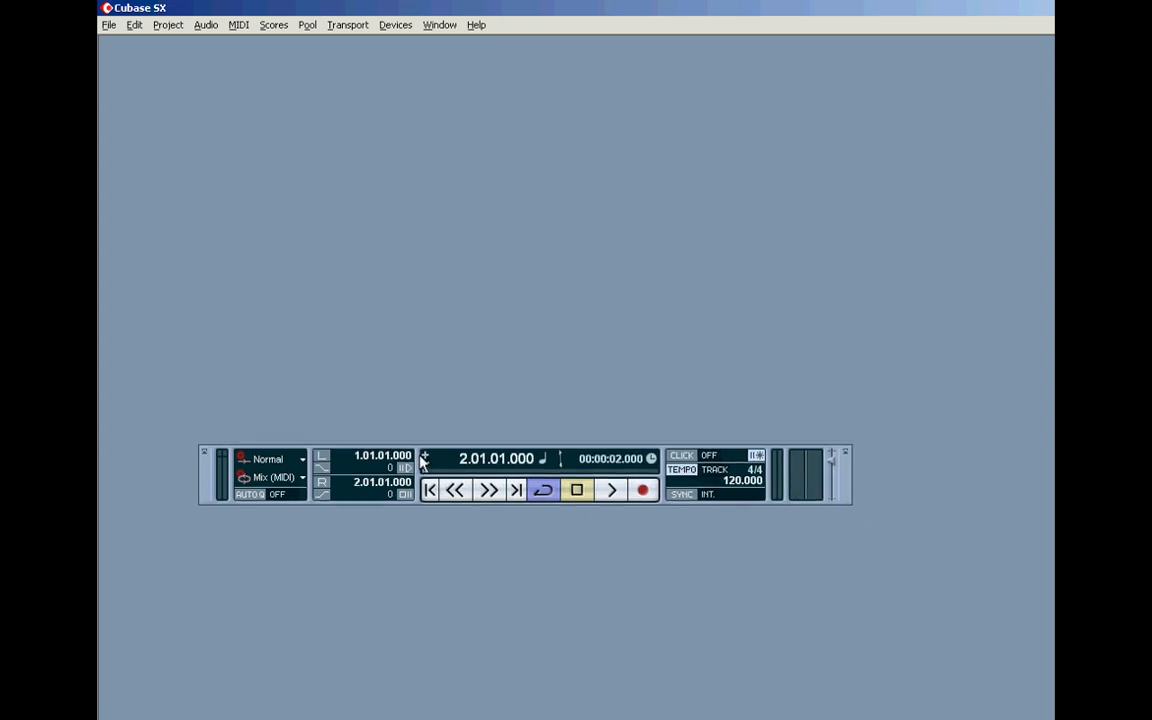
Step: Show the Marker section on the Transport panel, and hide it again
right_click(667, 457)
click(703, 554)
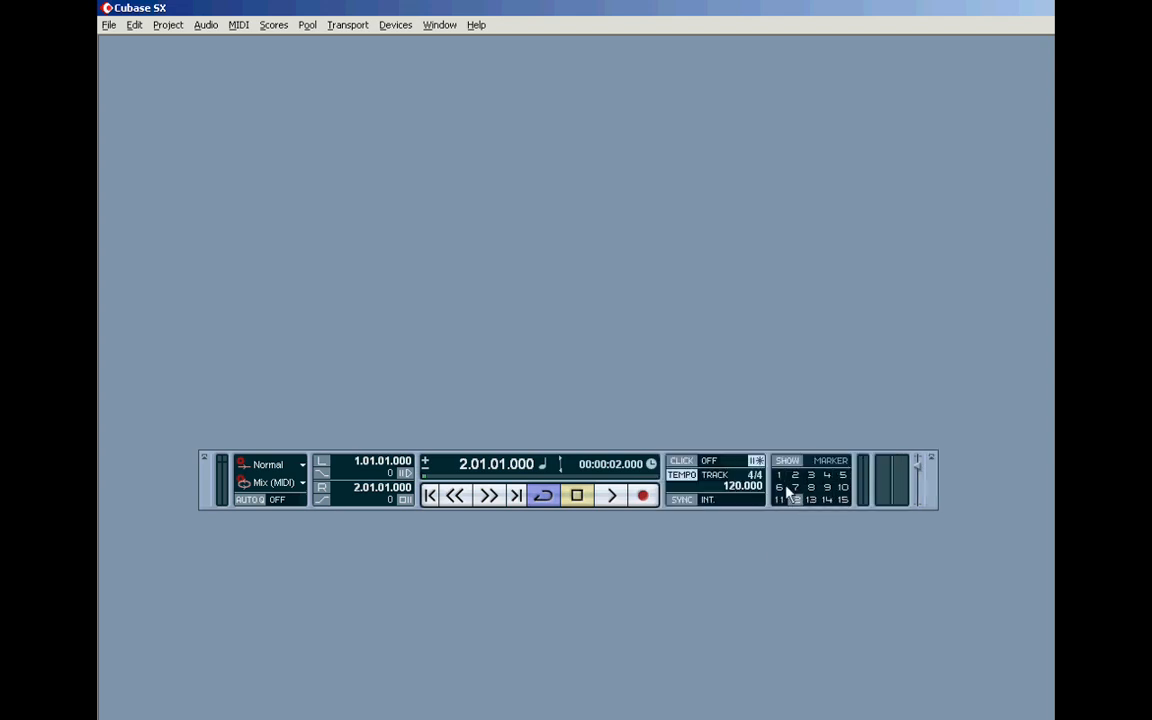
right_click(771, 478)
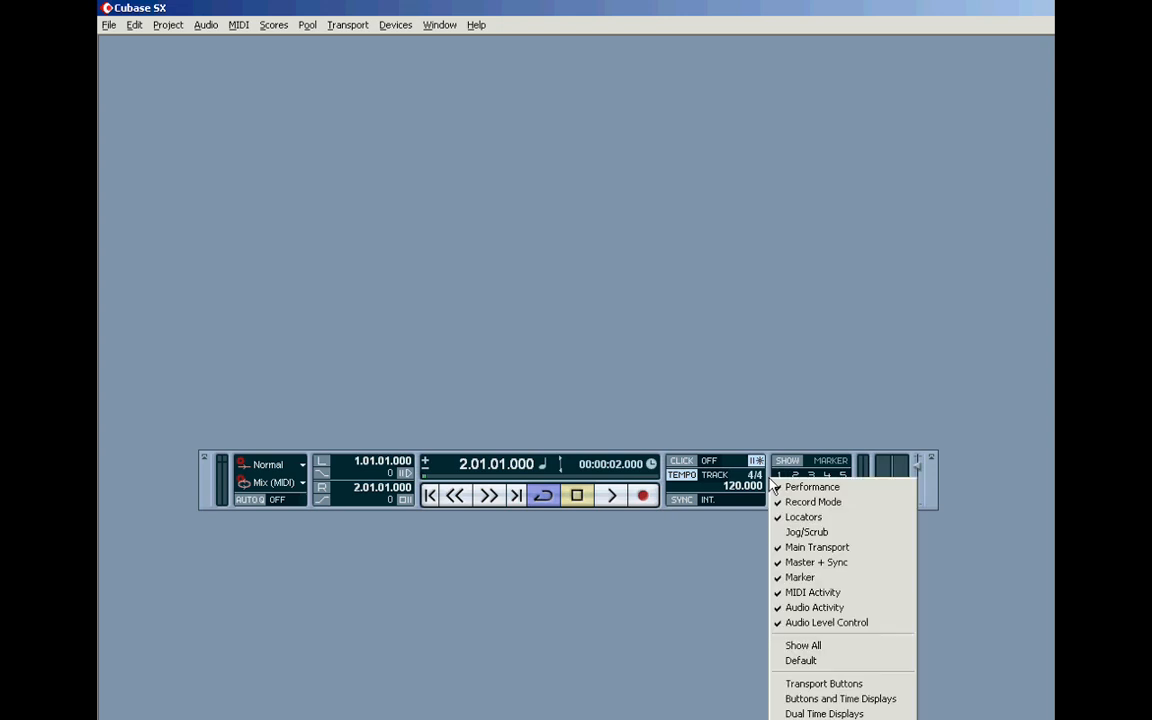
click(803, 578)
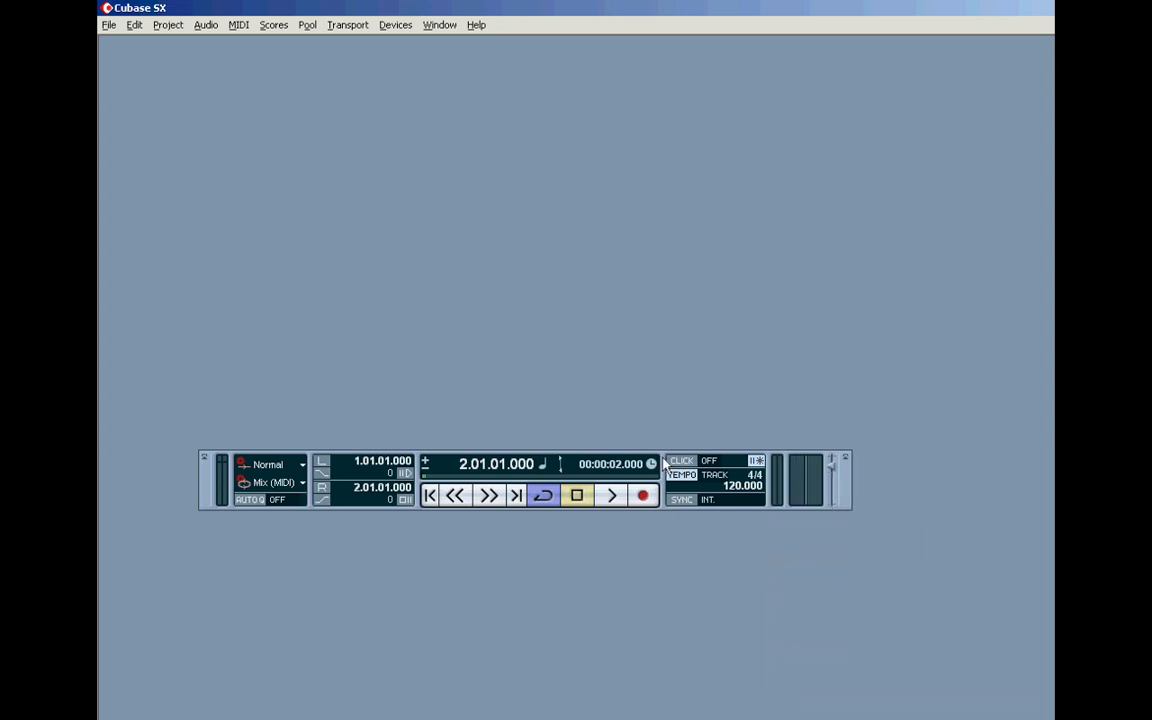
Step: Move the Transport panel down to the lower middle of the workspace
click(665, 464)
click(665, 462)
drag(665, 460, 706, 512)
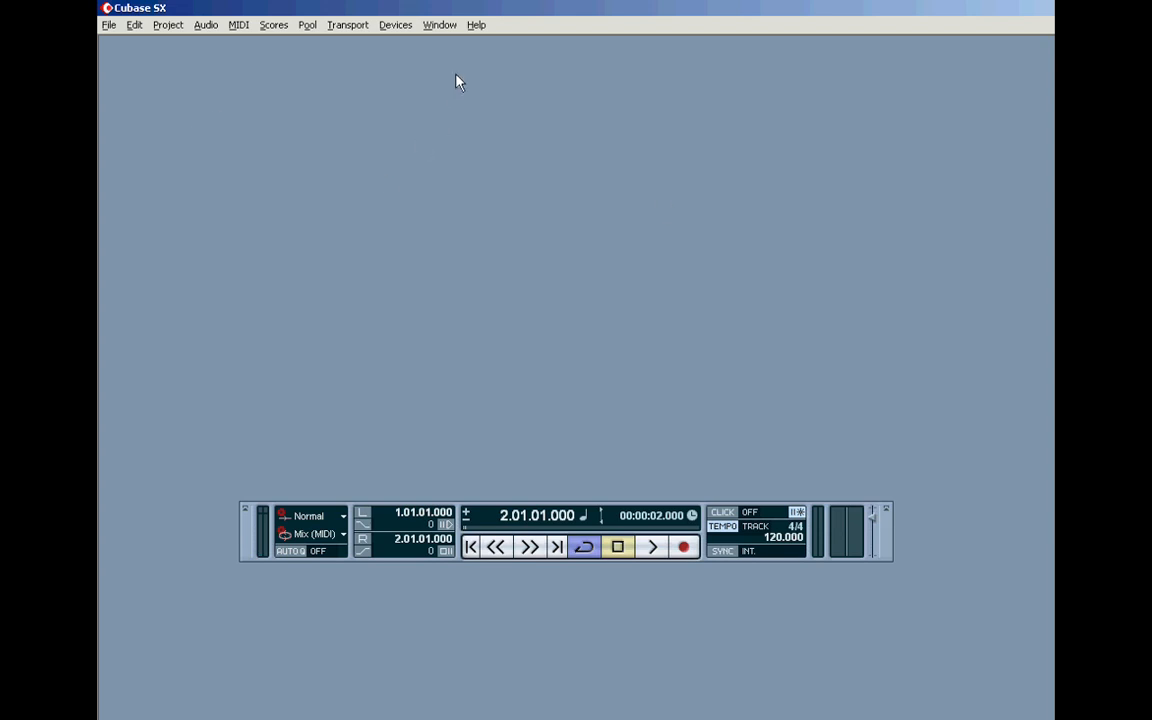
Step: Browse the new project templates and start a new project from the Empty template
click(108, 28)
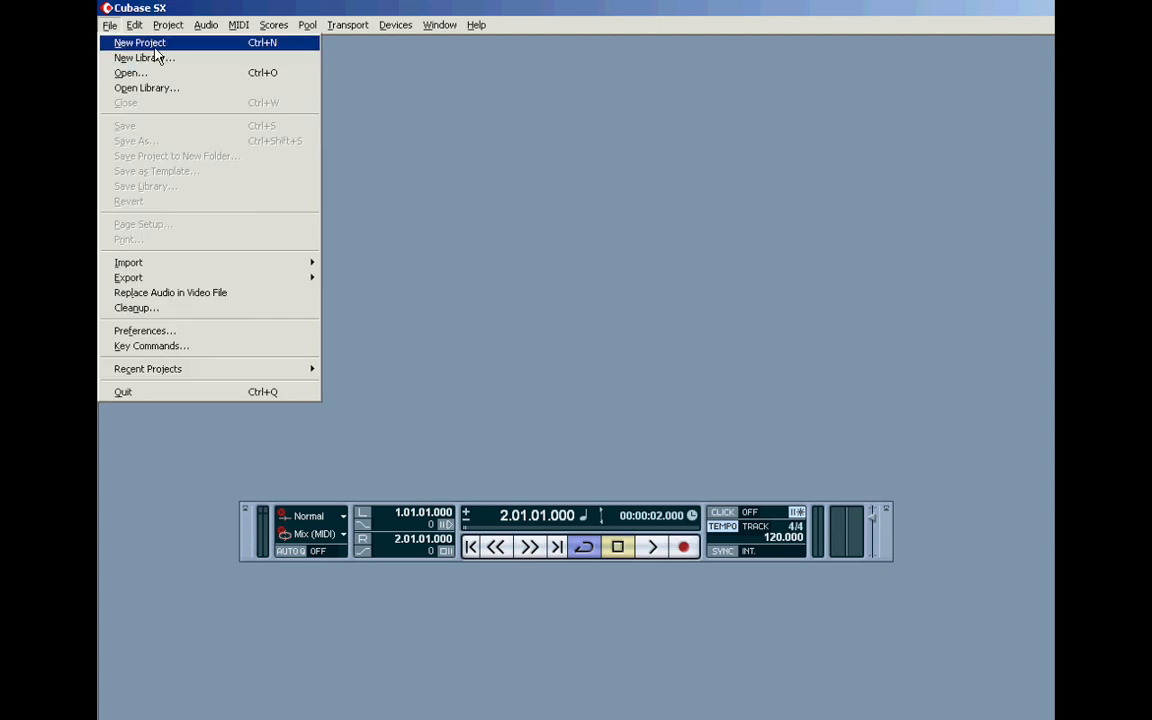
click(145, 44)
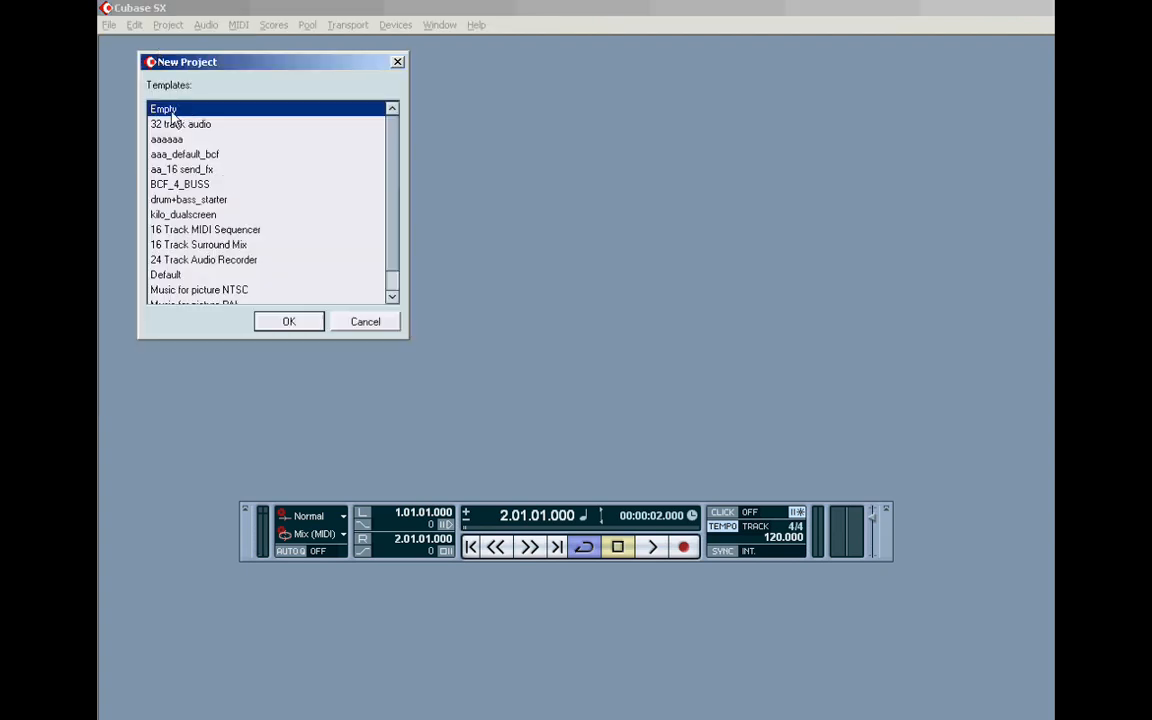
drag(391, 212, 390, 259)
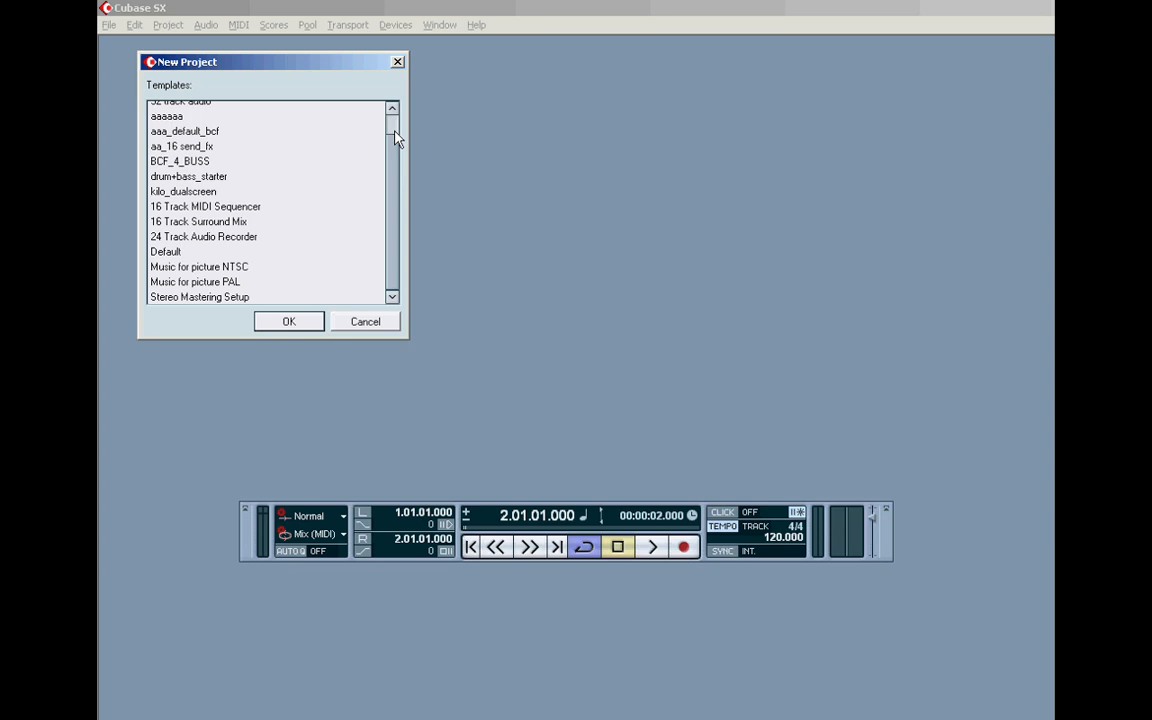
scroll(394, 131, up, 1)
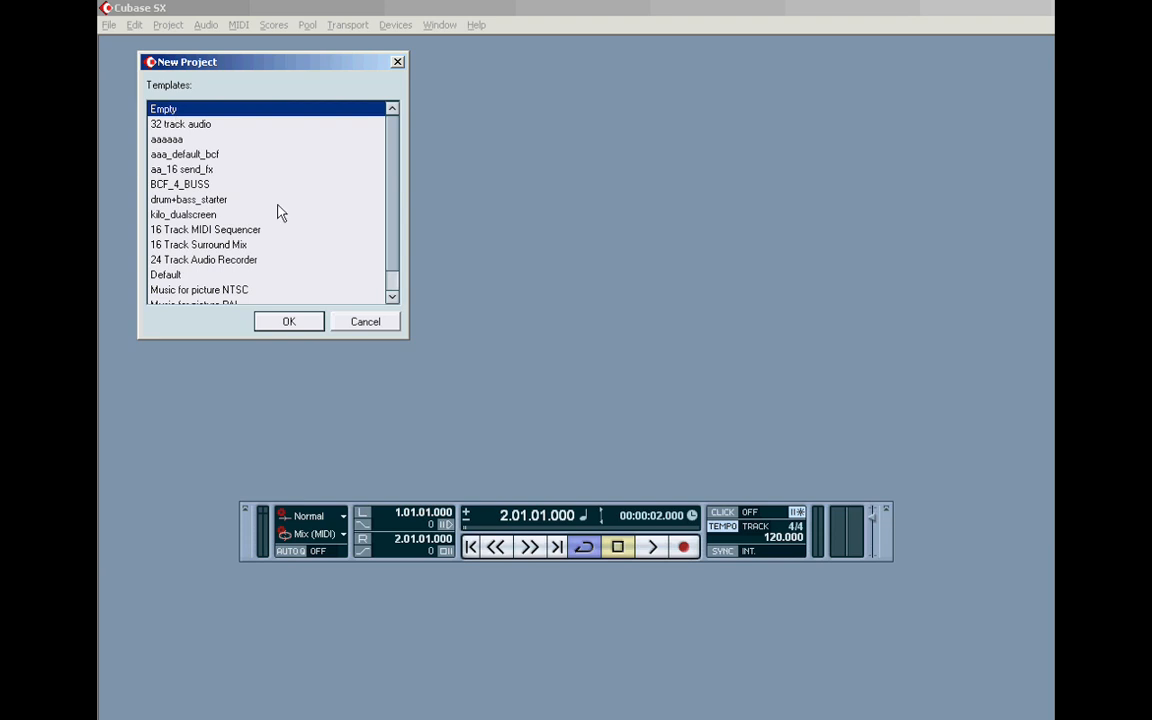
drag(393, 229, 368, 293)
click(187, 242)
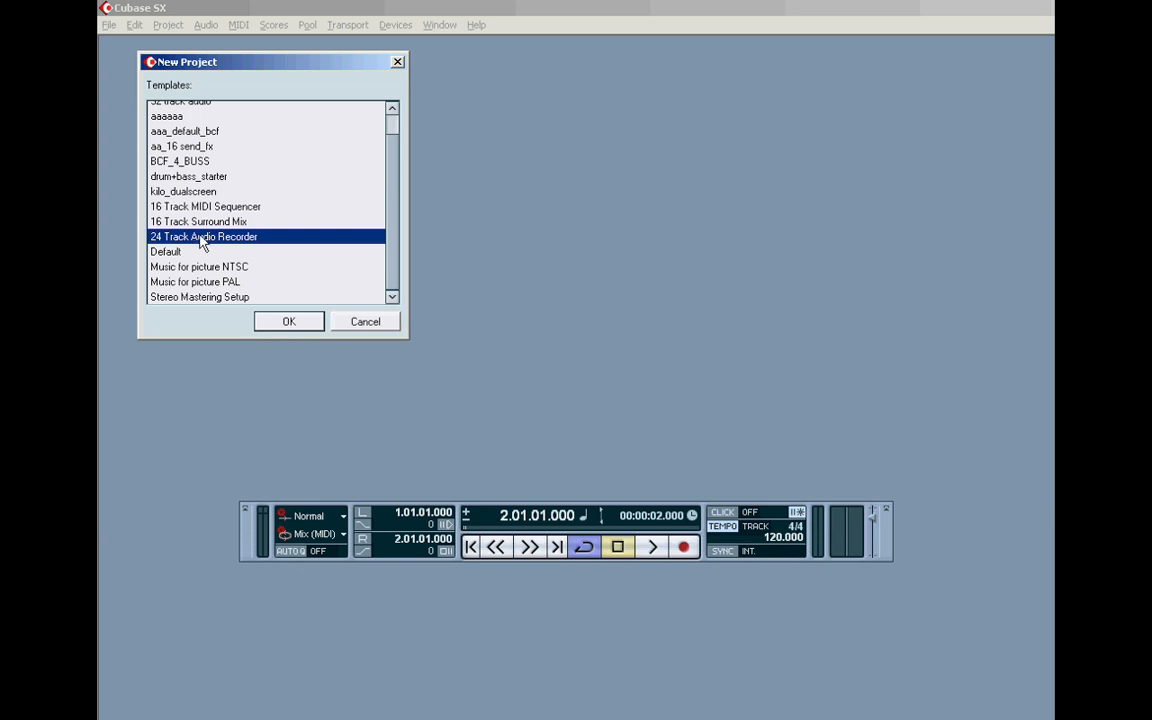
click(203, 207)
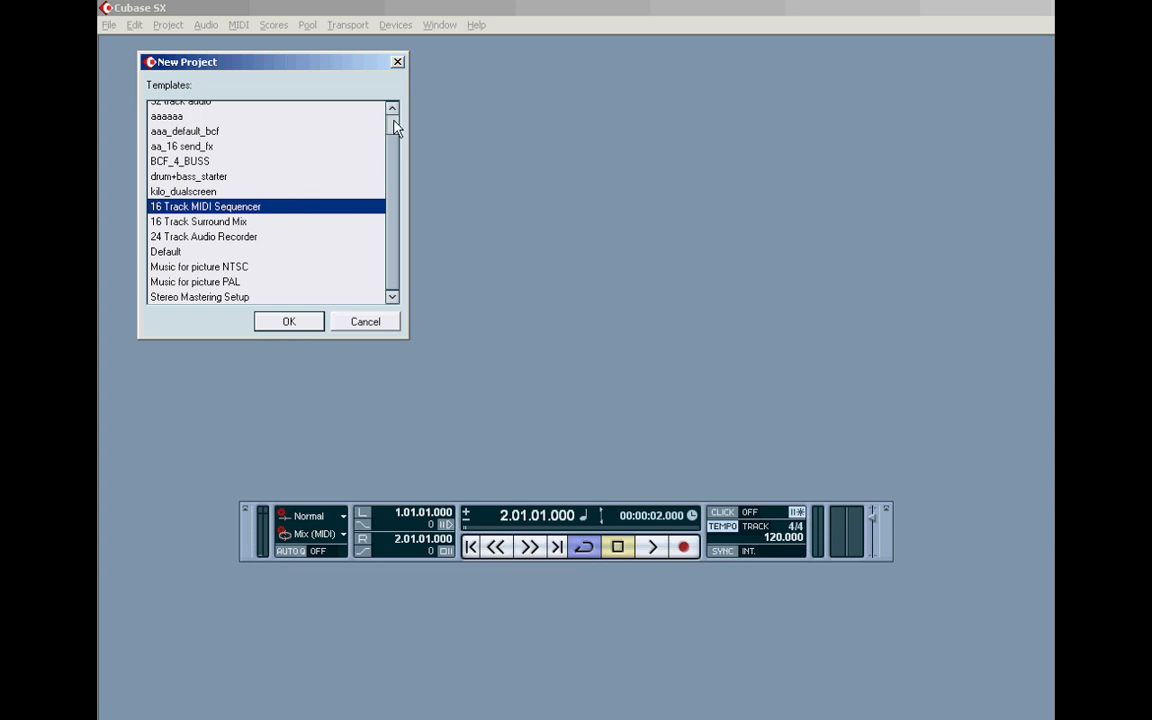
scroll(357, 113, up, 1)
click(162, 108)
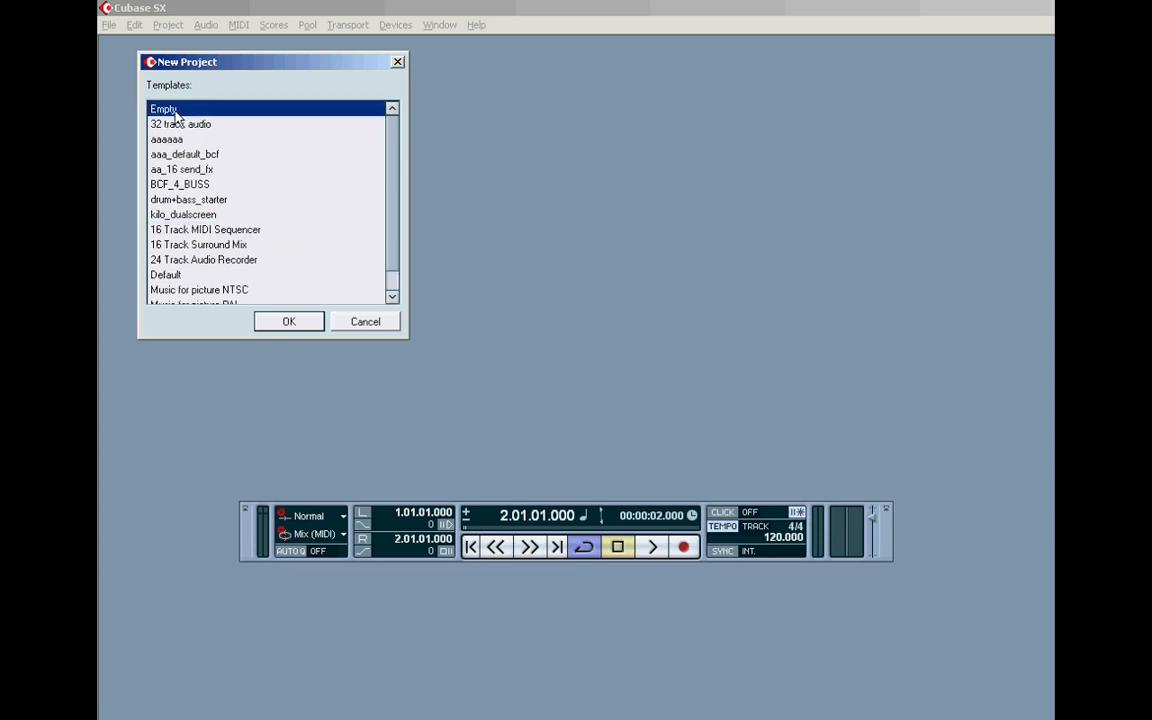
click(289, 322)
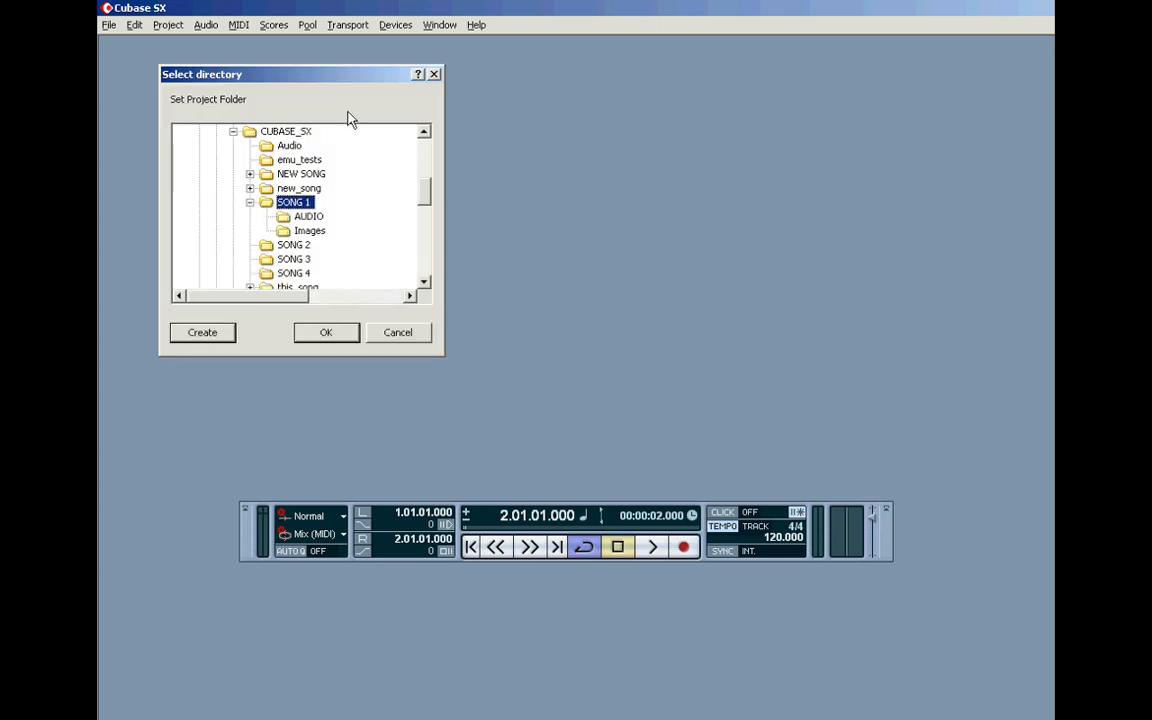
Step: Collapse the SONG 1 folder and select the CUBASE_SX folder as the project location
drag(320, 83, 302, 101)
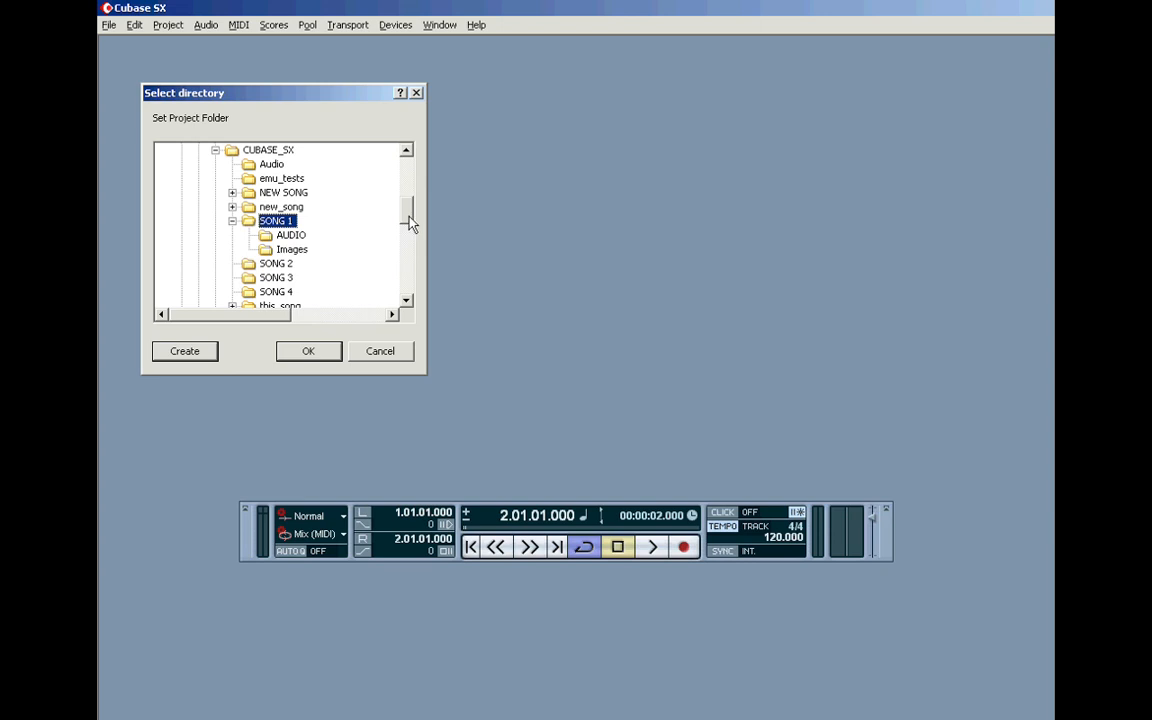
click(232, 221)
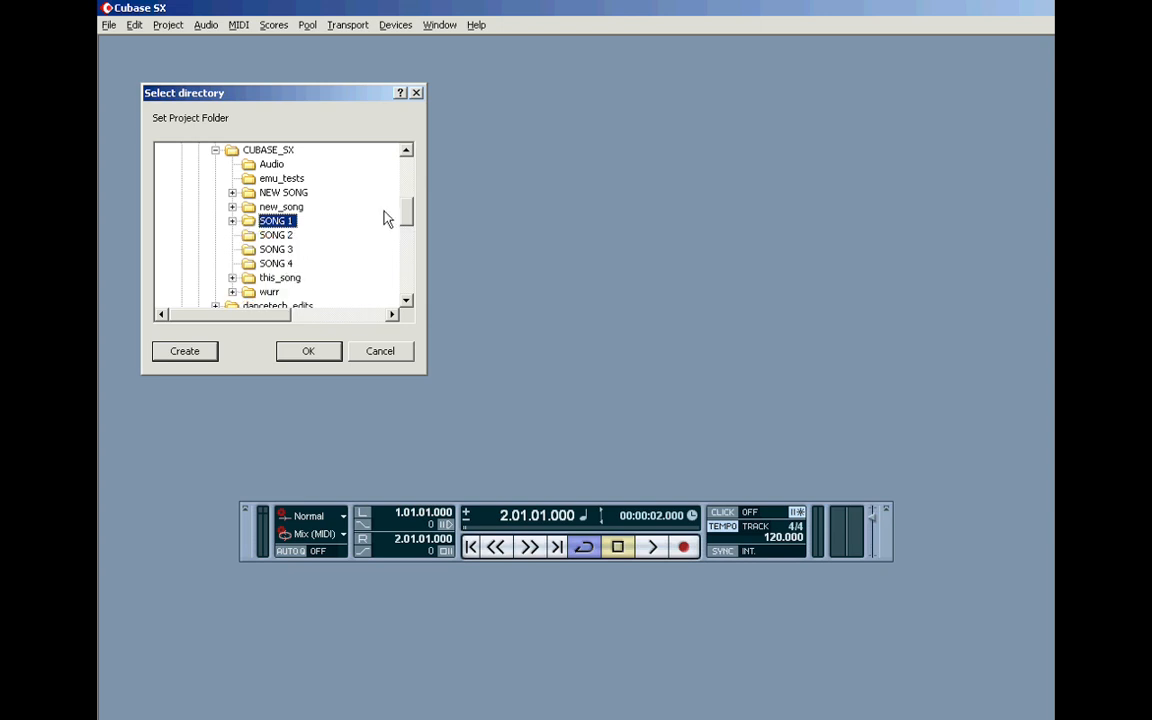
mouse_move(405, 210)
mouse_down()
mouse_move(406, 175)
mouse_move(405, 206)
mouse_up()
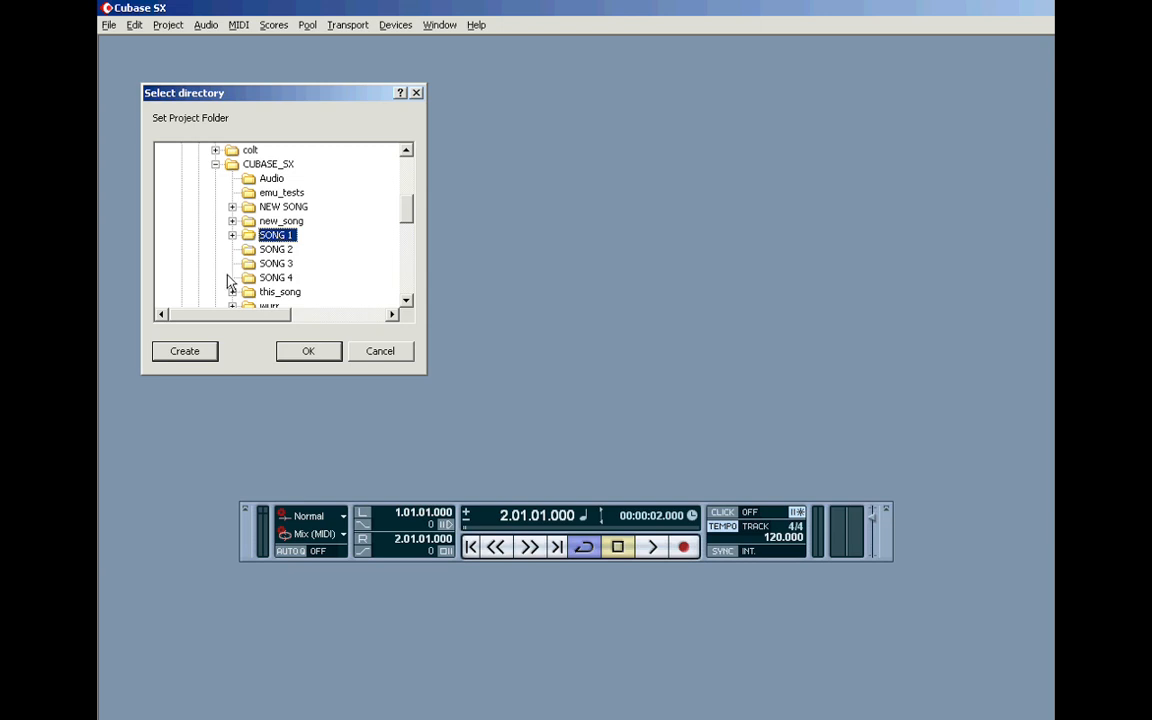
click(236, 167)
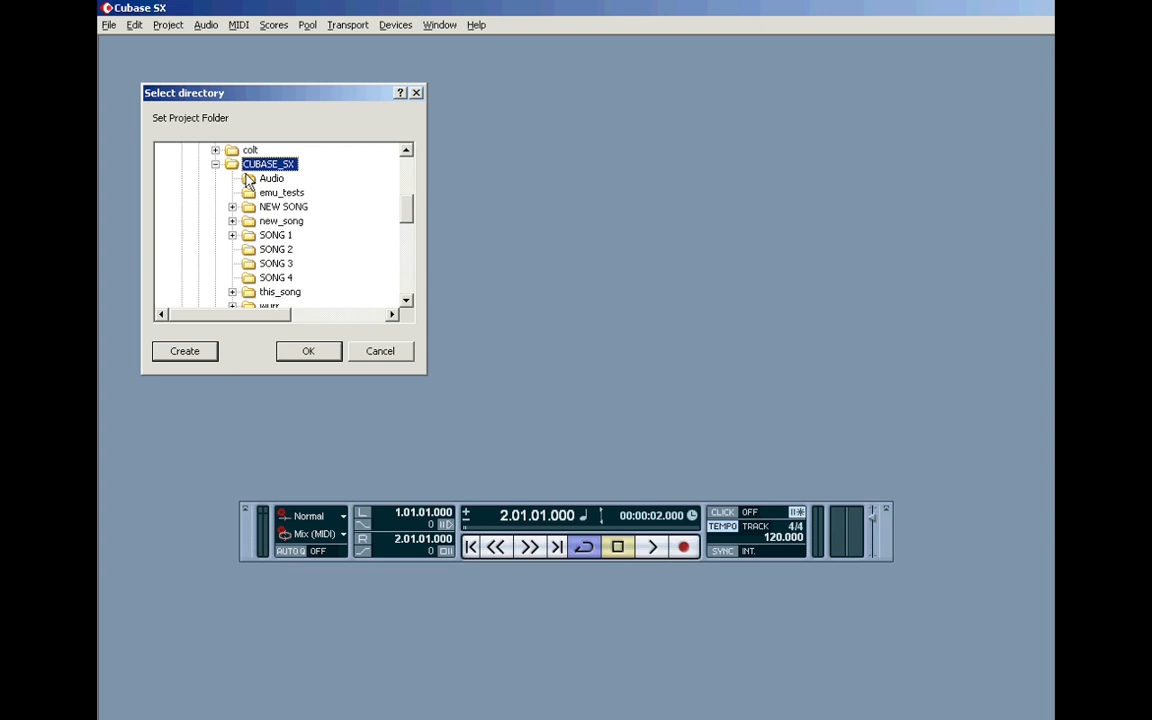
Step: Try the ROO_F (F:), ROO_E (E:) and ROO_D (D:) drives as possible locations for the project folder
scroll(406, 213, up, 1)
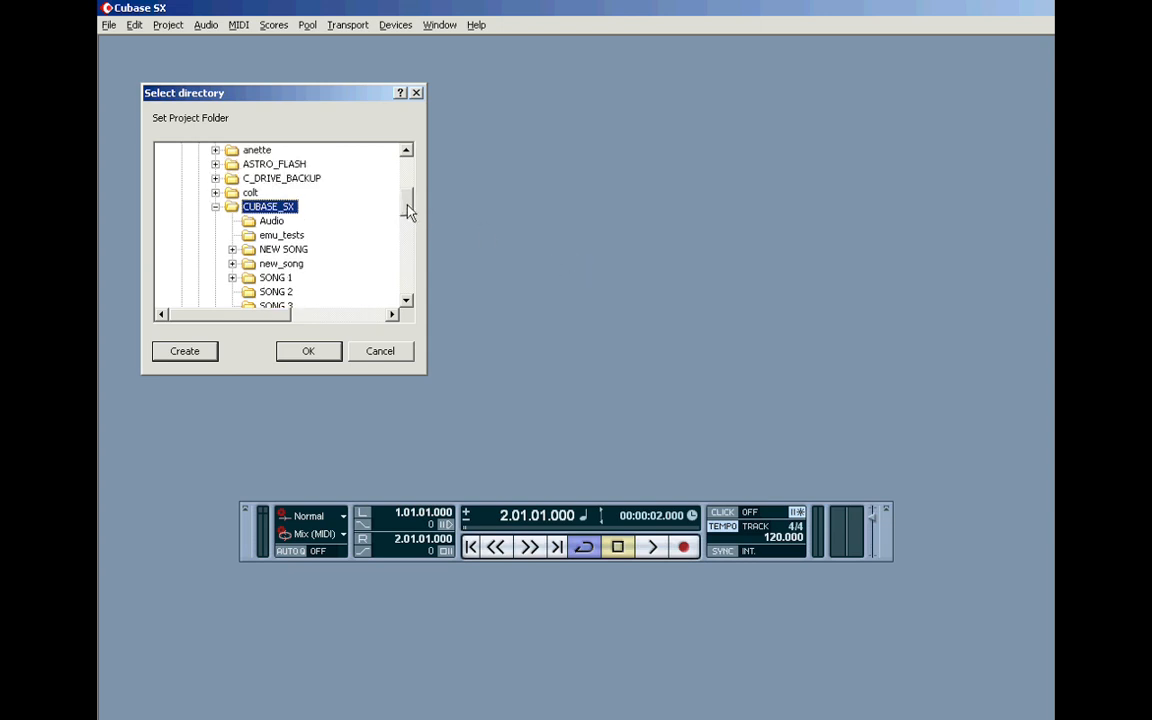
scroll(406, 208, up, 2)
click(252, 150)
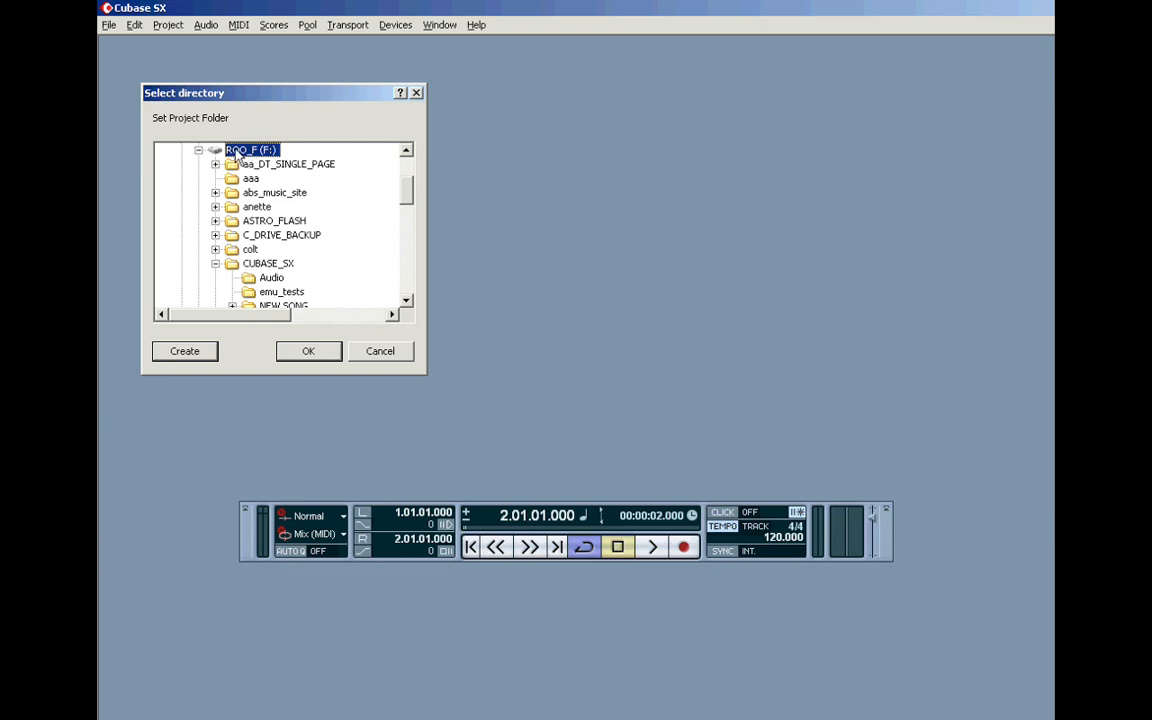
scroll(373, 177, up, 1)
click(252, 164)
click(250, 150)
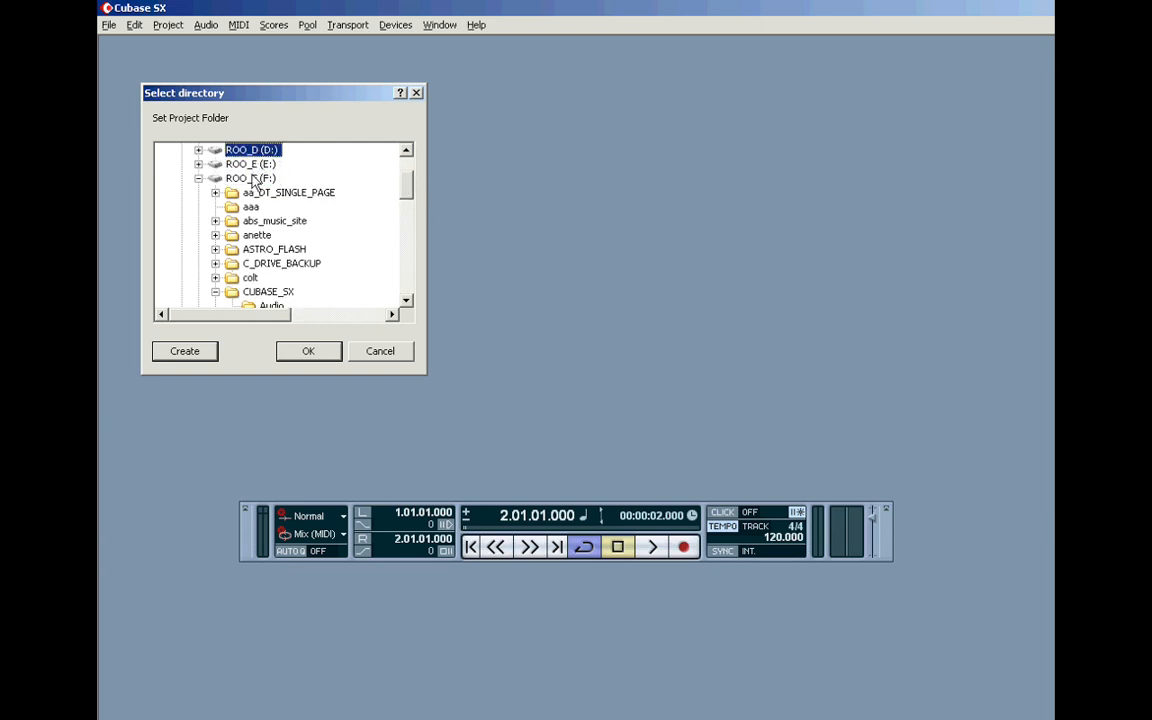
click(252, 178)
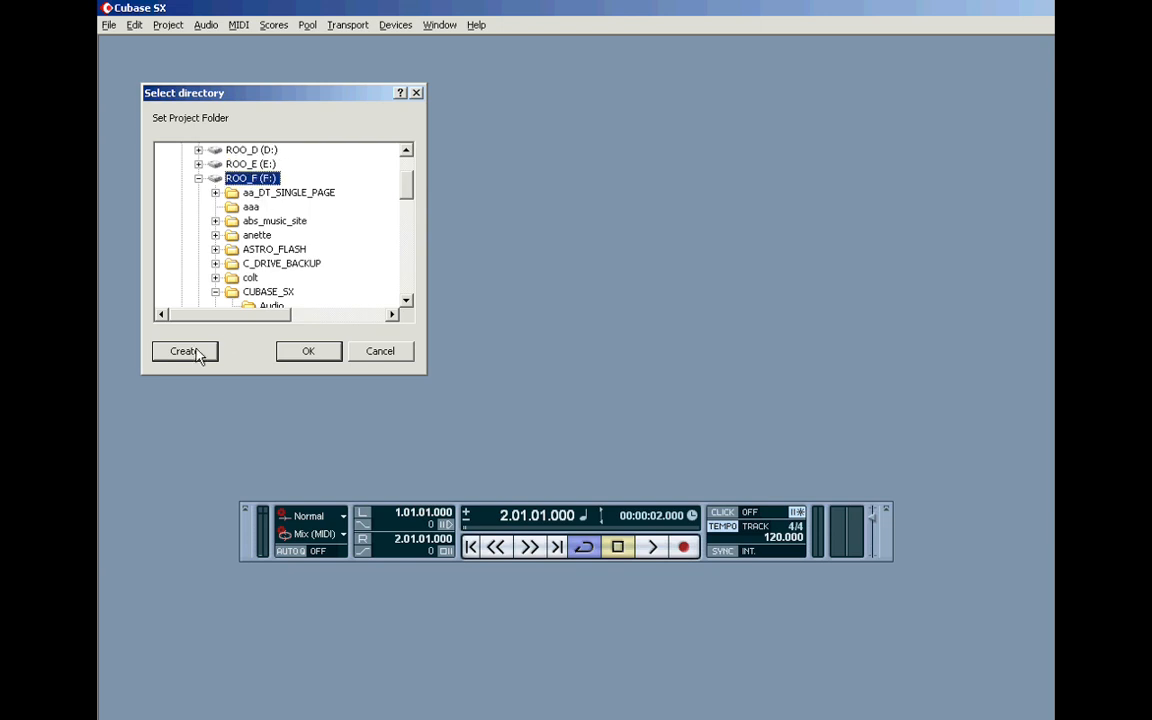
Step: Create a folder named "test sx song" inside CUBASE_SX on drive F: and set it as the project folder
drag(406, 187, 406, 196)
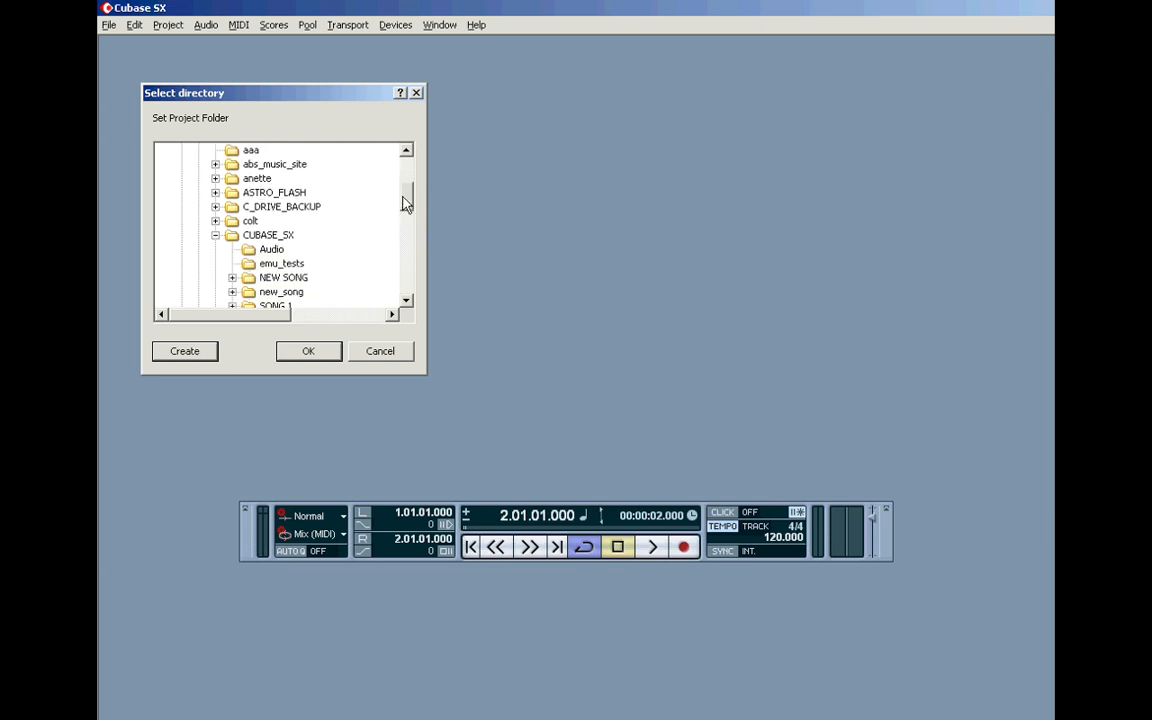
click(234, 240)
drag(406, 189, 411, 211)
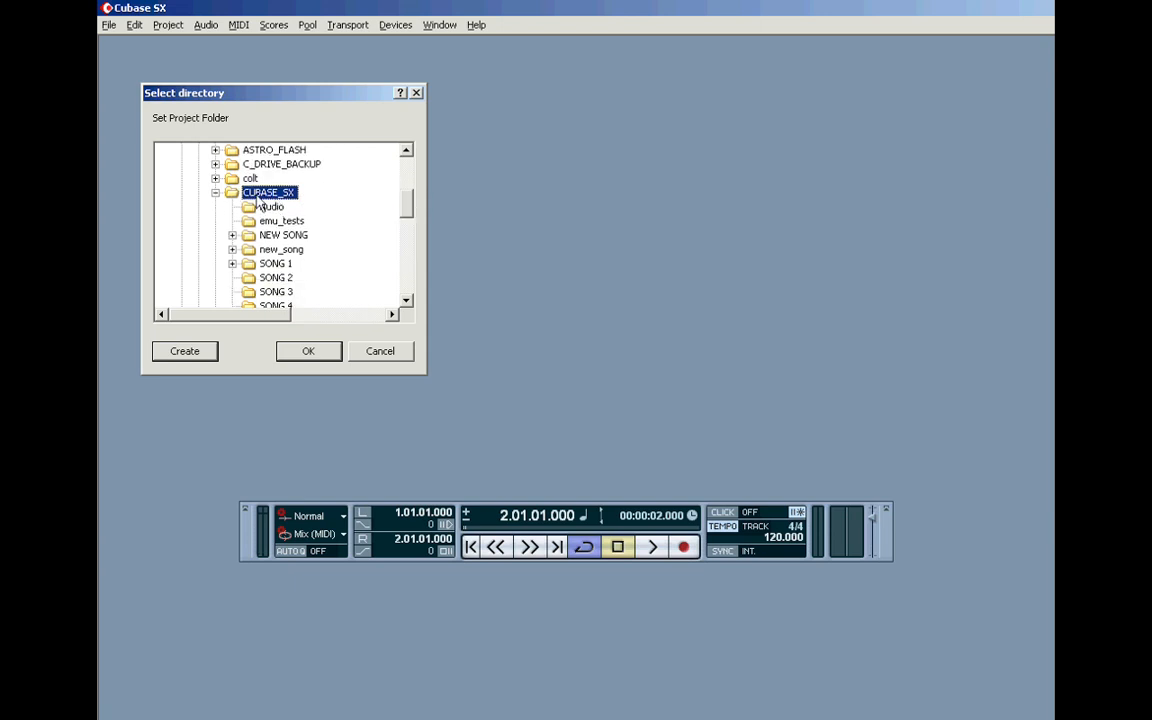
click(185, 352)
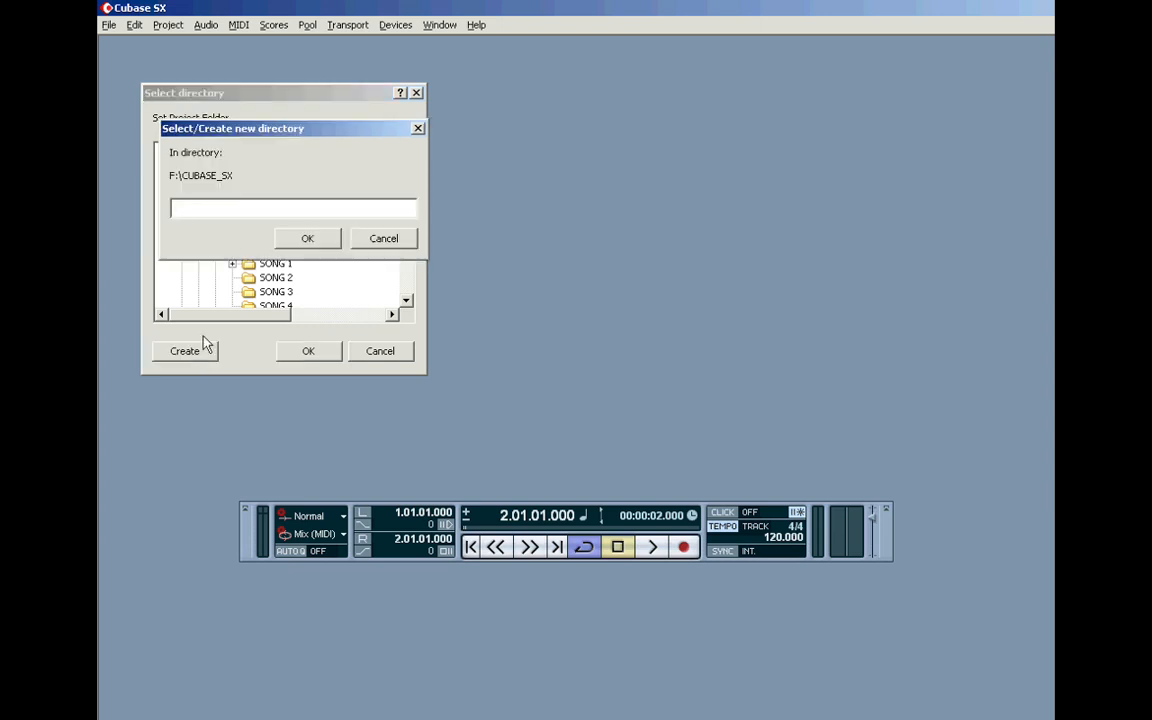
text(test sx song)
click(307, 237)
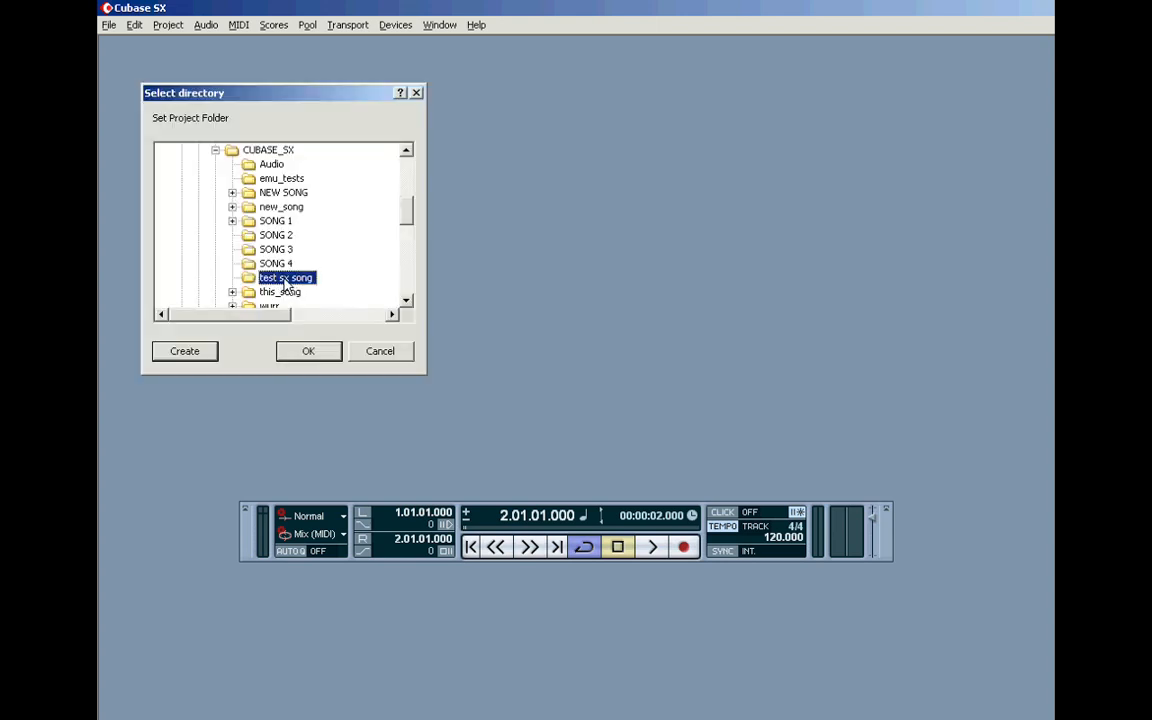
click(310, 352)
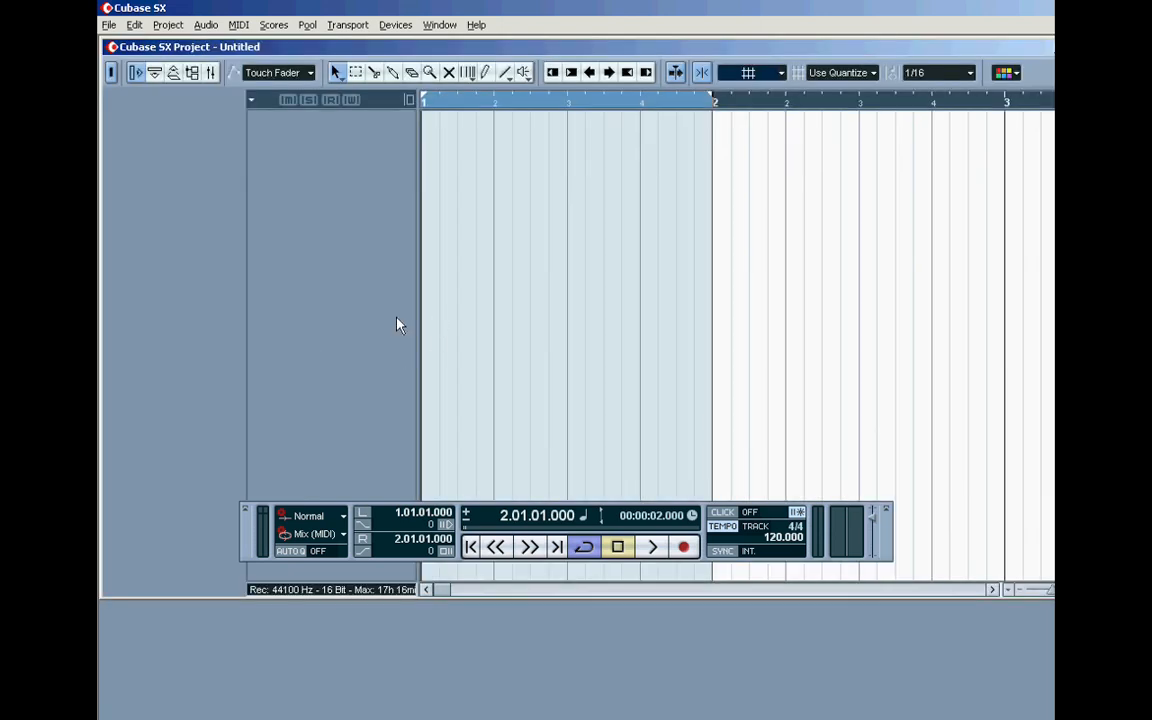
Step: Resize the project window to fill the visible workspace and move the Transport panel slightly higher
drag(1098, 593, 1033, 595)
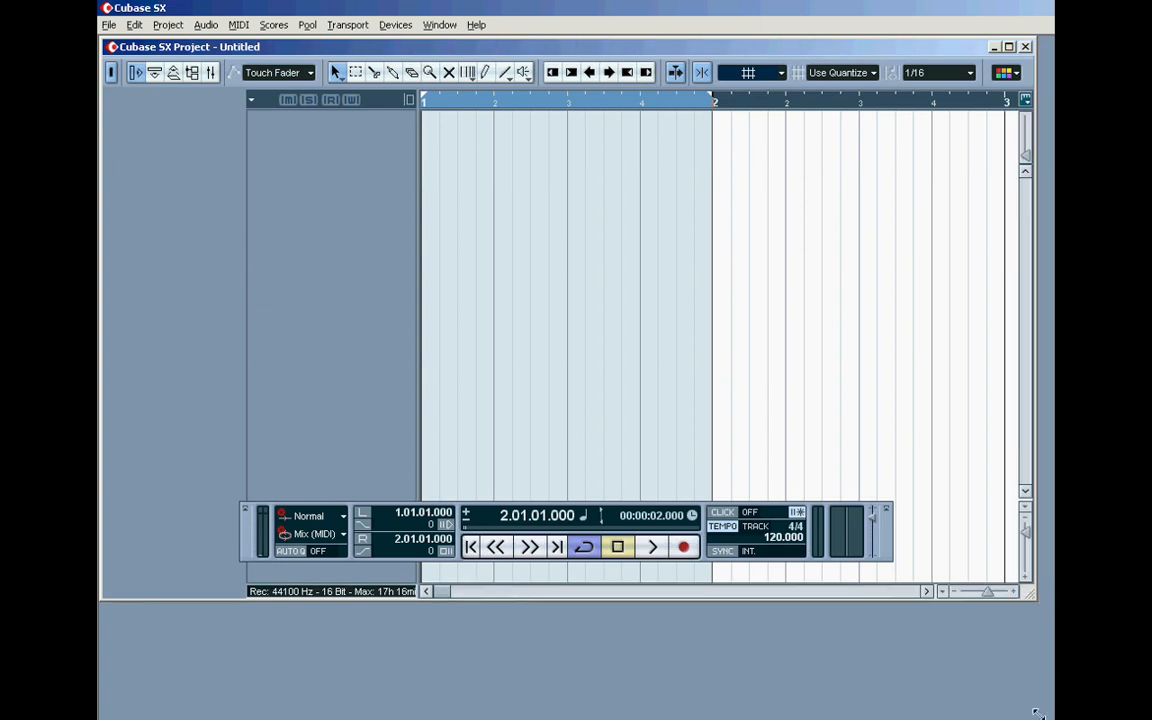
drag(1040, 711, 1040, 711)
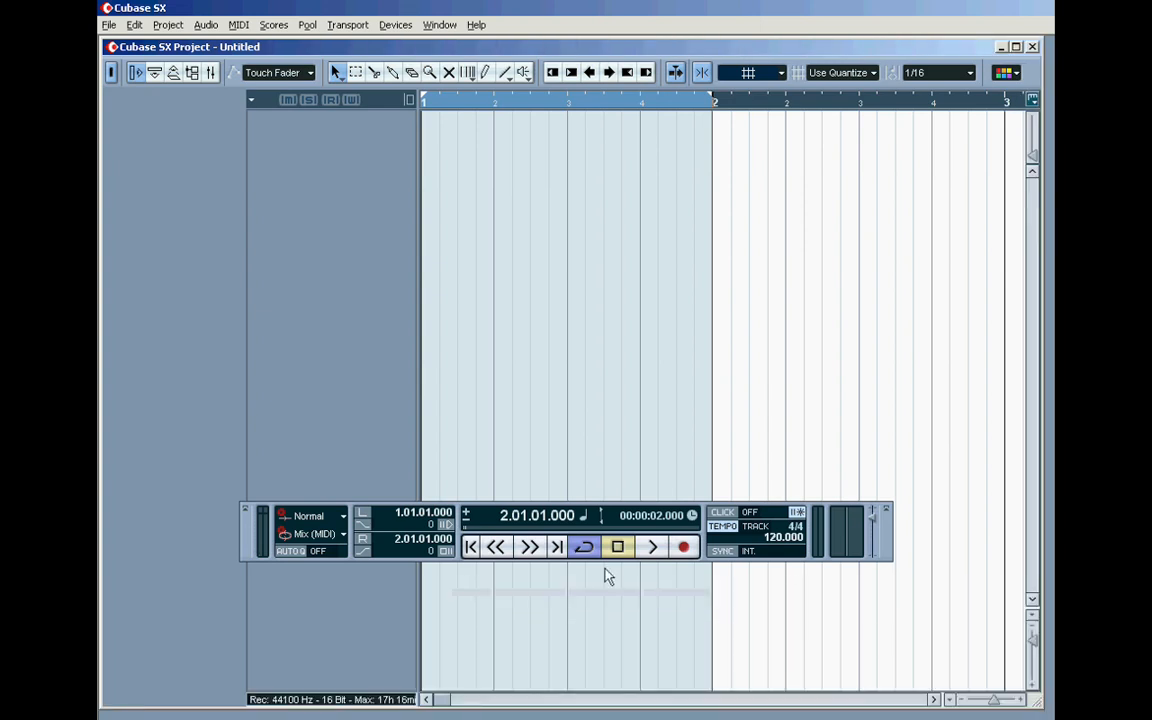
drag(470, 518, 498, 468)
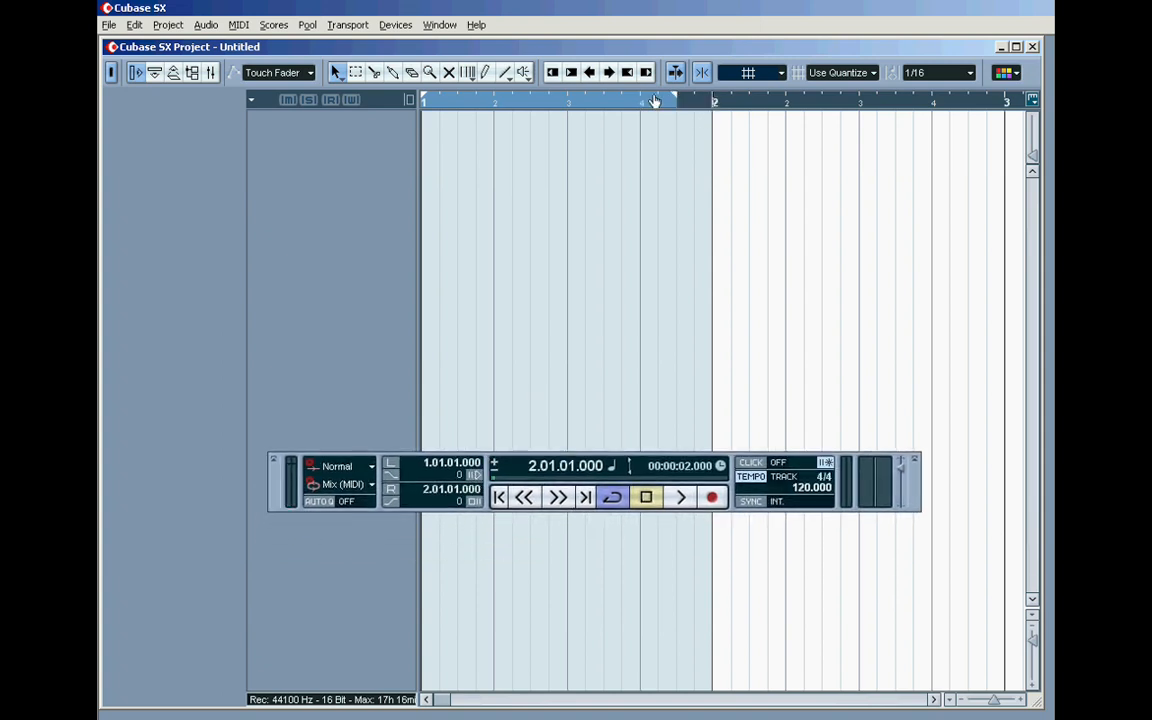
Step: Set the right locator to 1.01.01.000 and move the project cursor to the left locator
drag(409, 104, 414, 107)
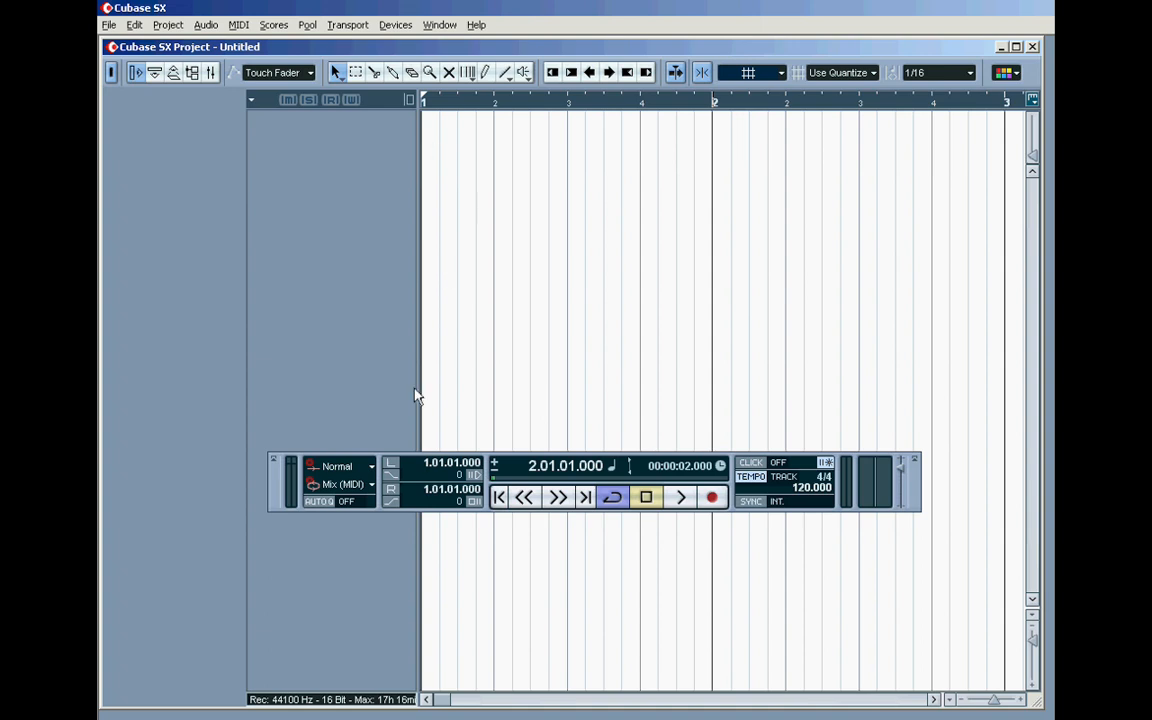
click(392, 464)
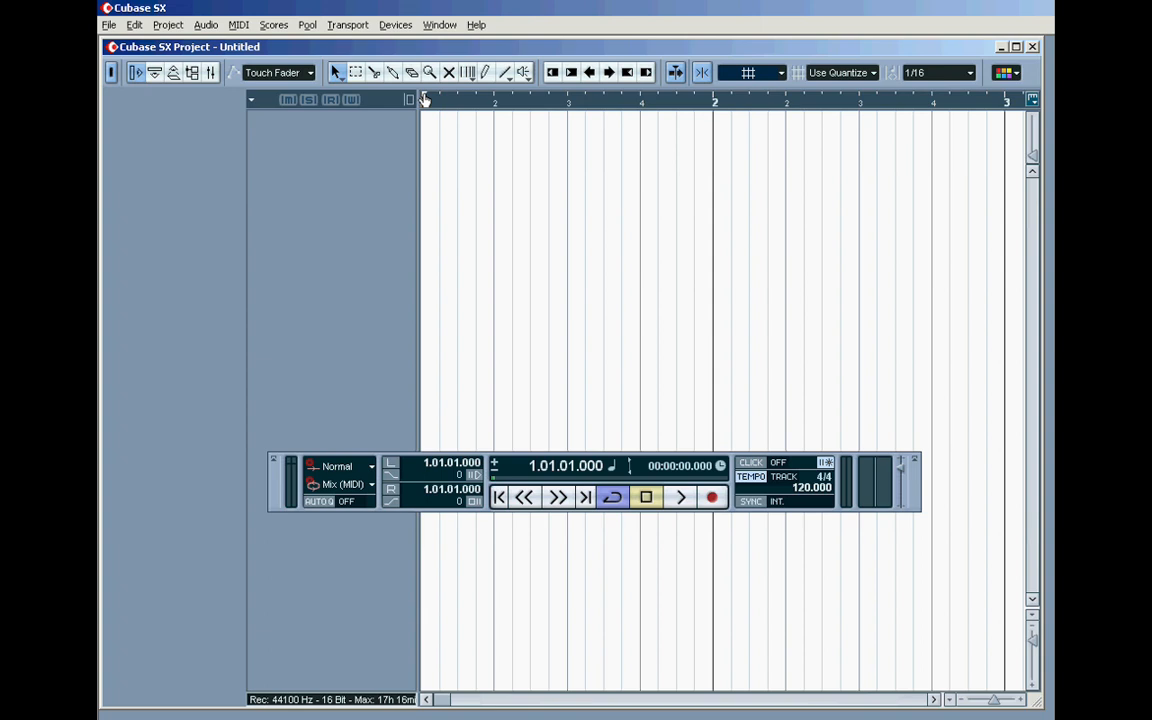
Step: Set the right locator to 2.01.01.000 and the left locator to 1.03.01.000 in the ruler
drag(424, 100, 713, 106)
drag(424, 100, 568, 101)
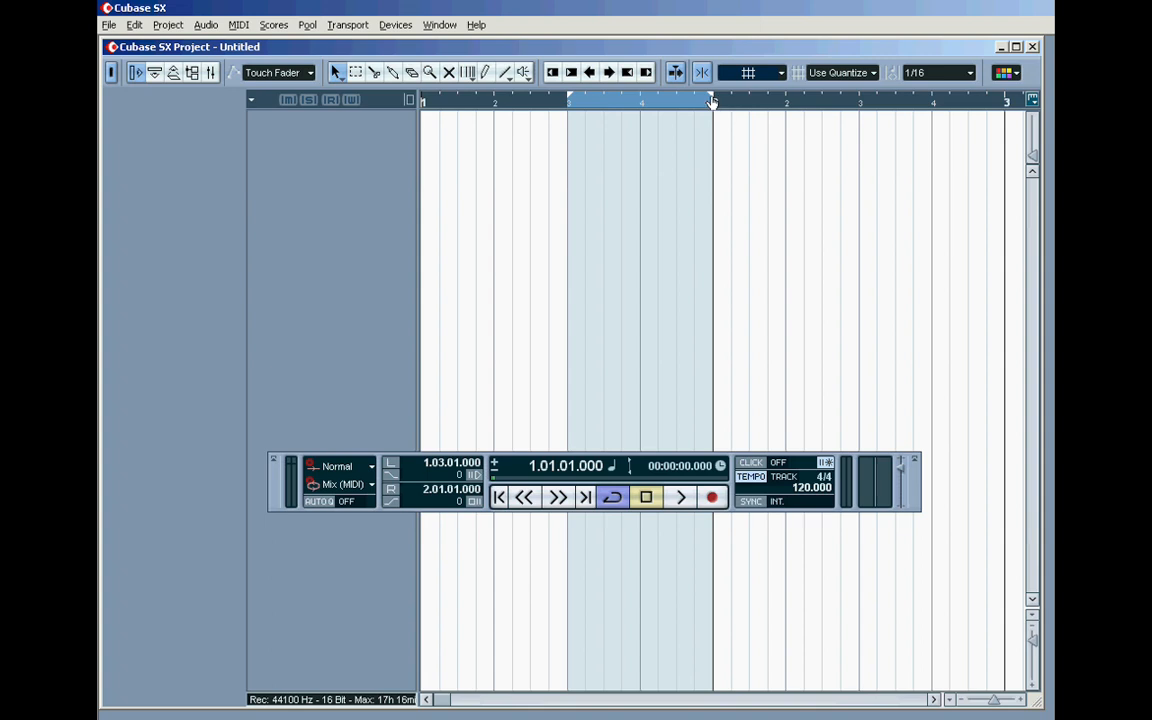
Step: Set the right locator to 3.01.01.000 and the left locator to 2.01.01.000 in the ruler
mouse_move(711, 99)
mouse_down()
mouse_move(481, 104)
mouse_move(974, 116)
mouse_move(750, 116)
mouse_up()
click(428, 700)
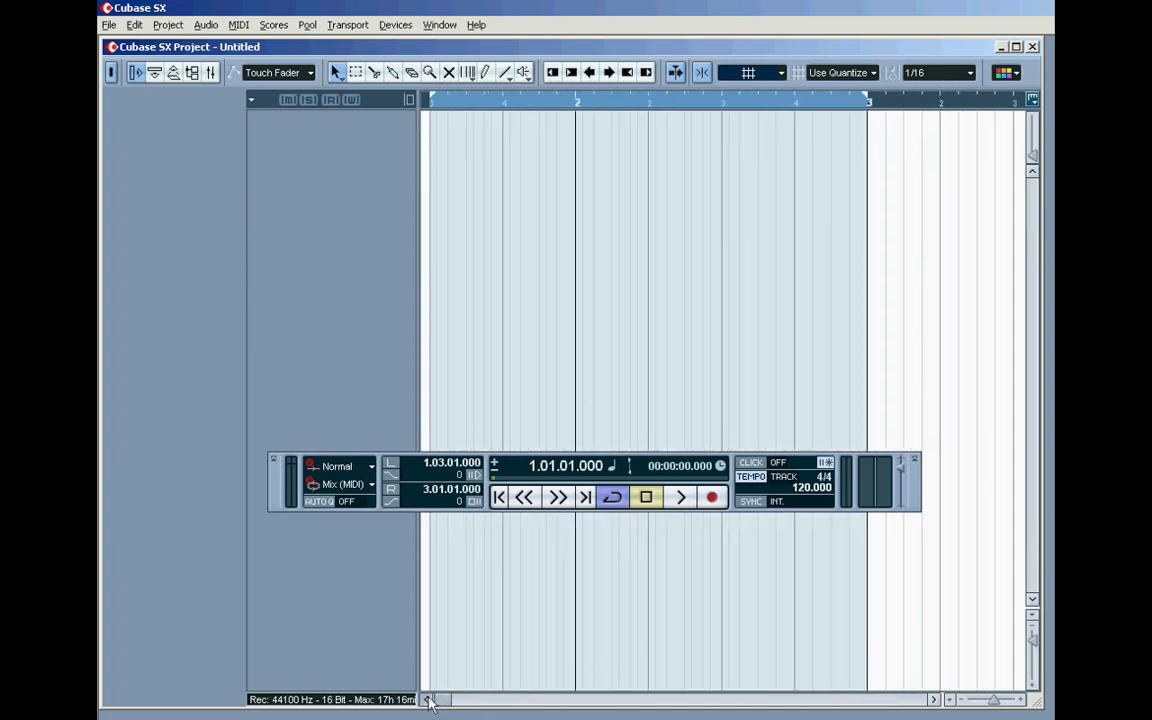
click(428, 700)
drag(553, 99, 698, 99)
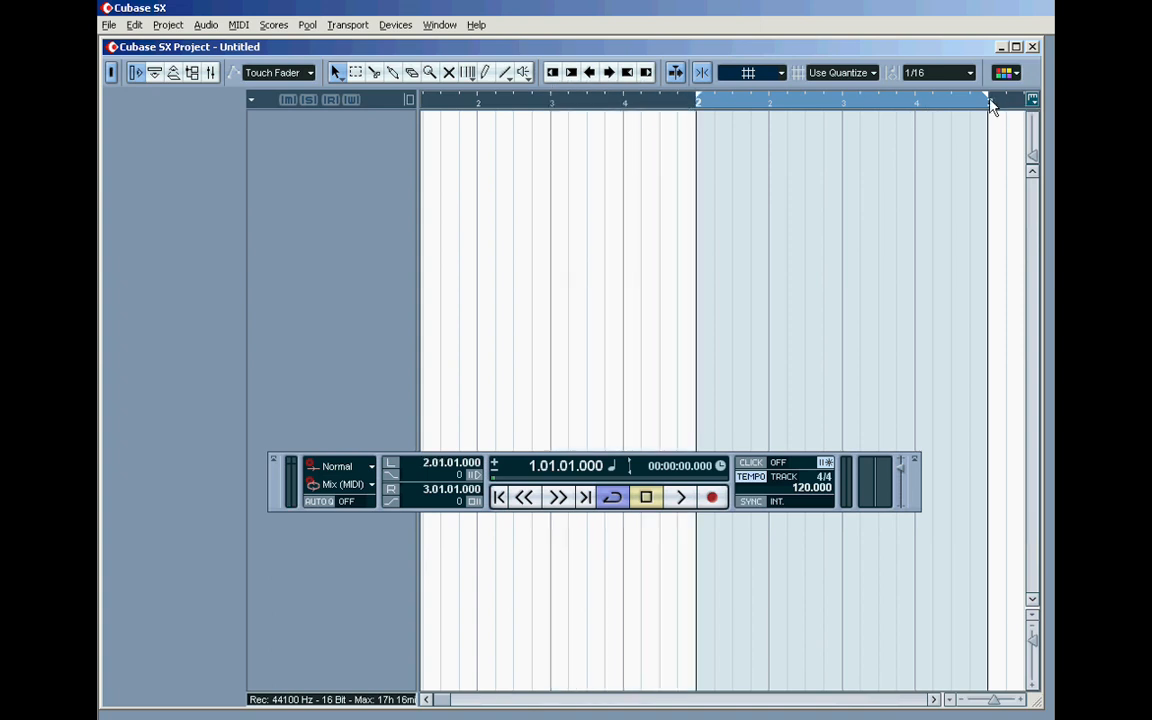
Step: Play the project in cycle mode between the left and right locators, and stop playback within the loop
click(957, 701)
click(957, 701)
click(957, 701)
click(957, 701)
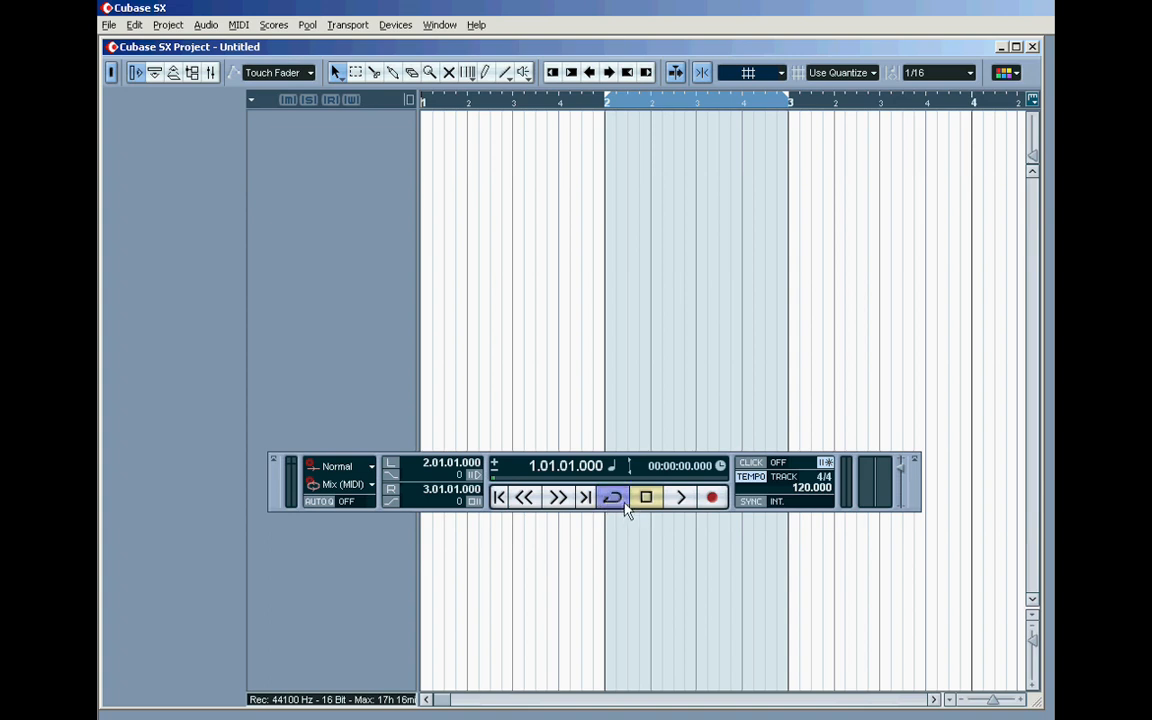
click(681, 497)
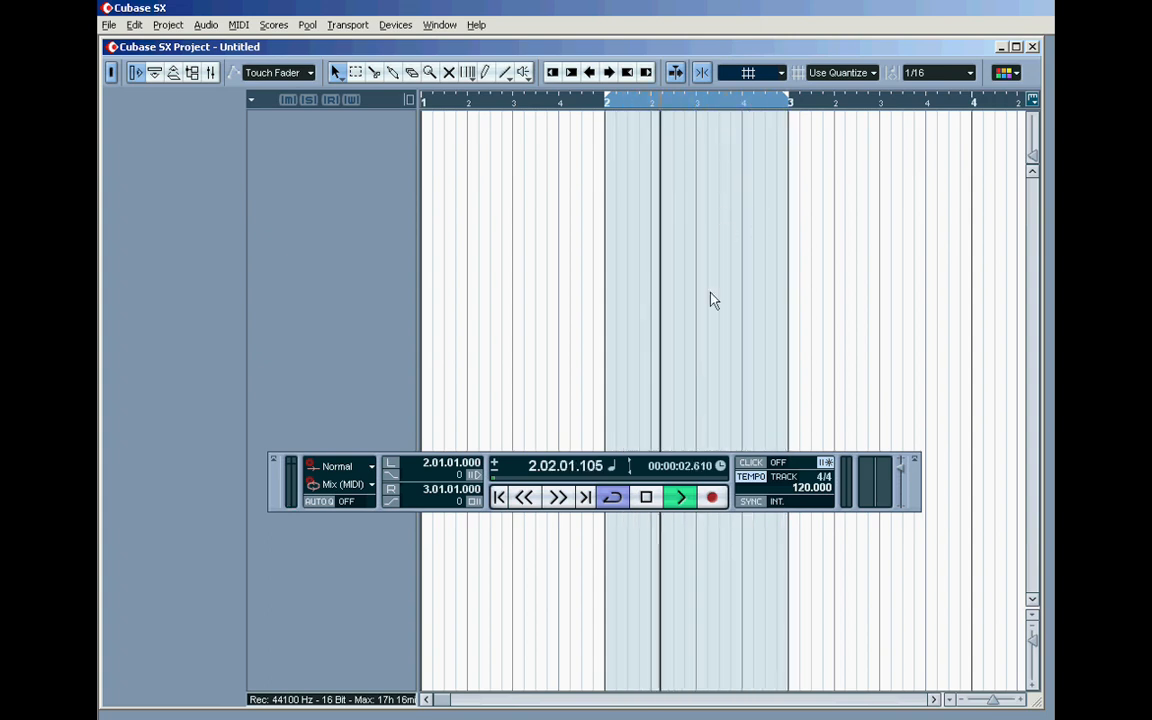
click(646, 499)
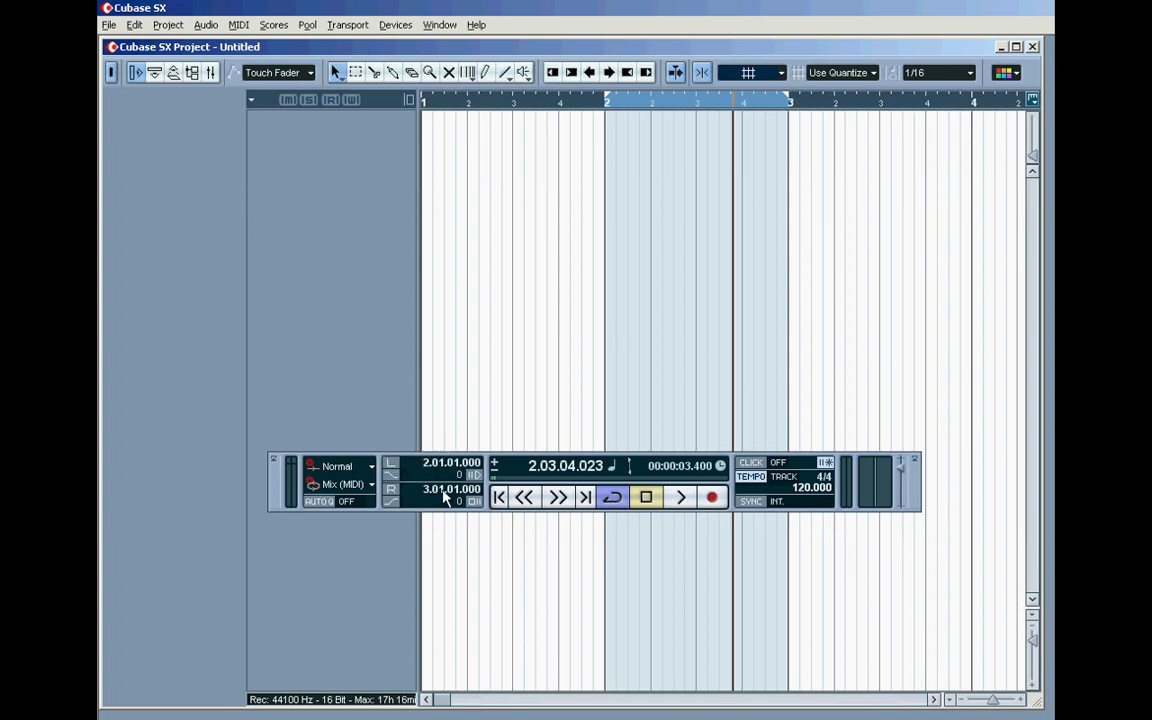
Step: Set the left locator to bar 1 by entering its value in the Transport panel
double_click(436, 467)
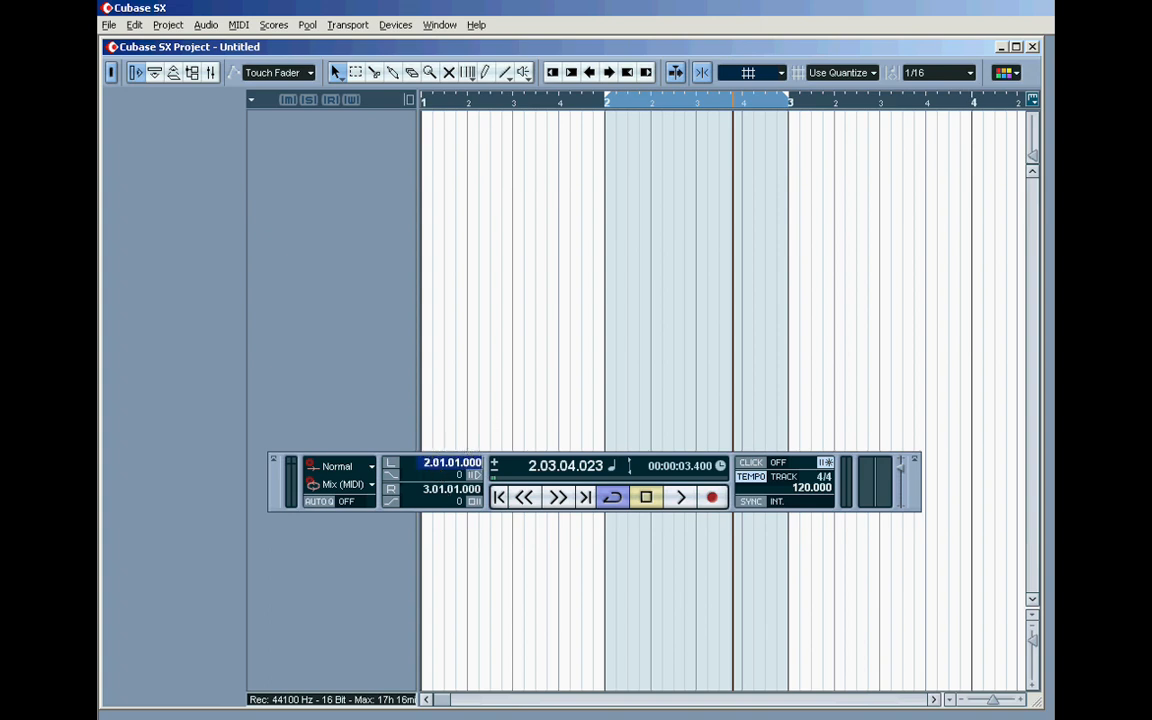
text(1)
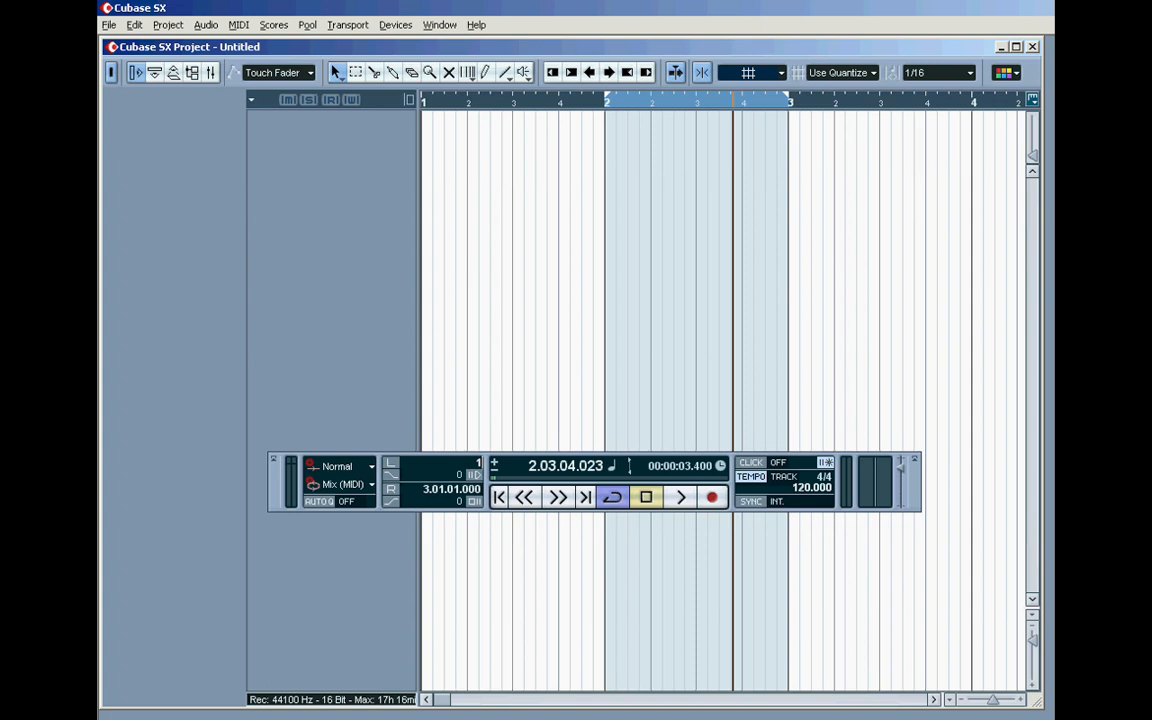
key(BackSpace)
text(4)
key(BackSpace)
text(2)
key(BackSpace)
text(1)
key(Return)
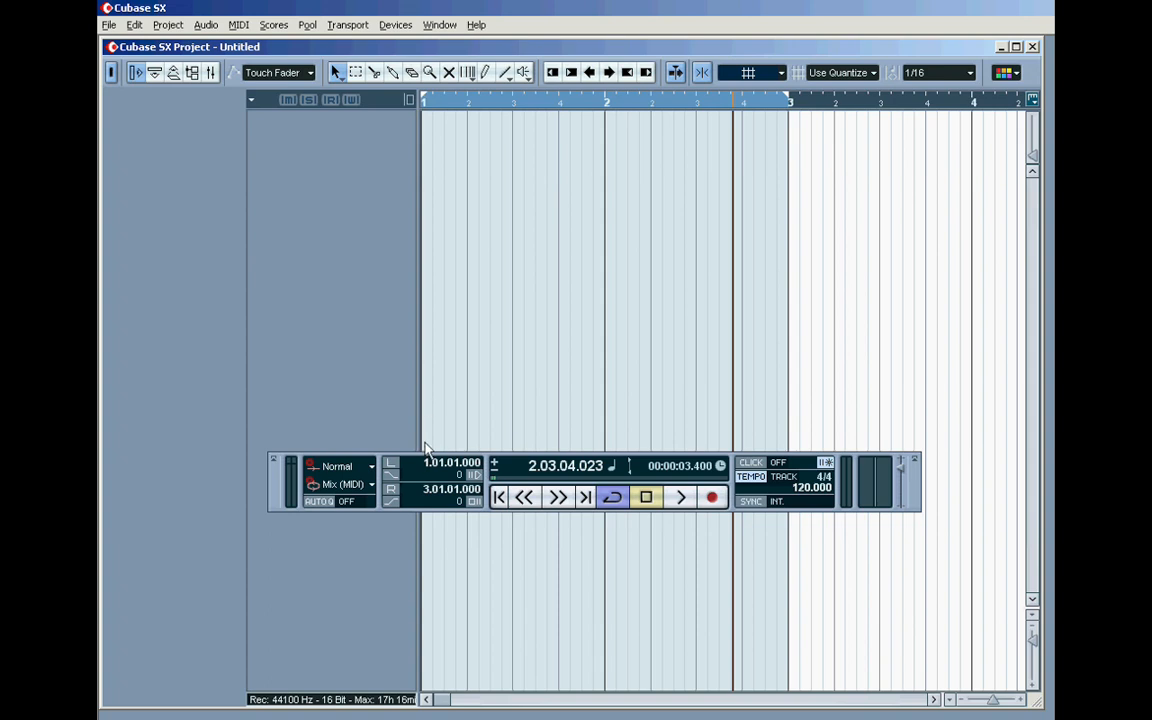
Step: Set the right locator to bar 2 by entering its value in the Transport panel
double_click(441, 490)
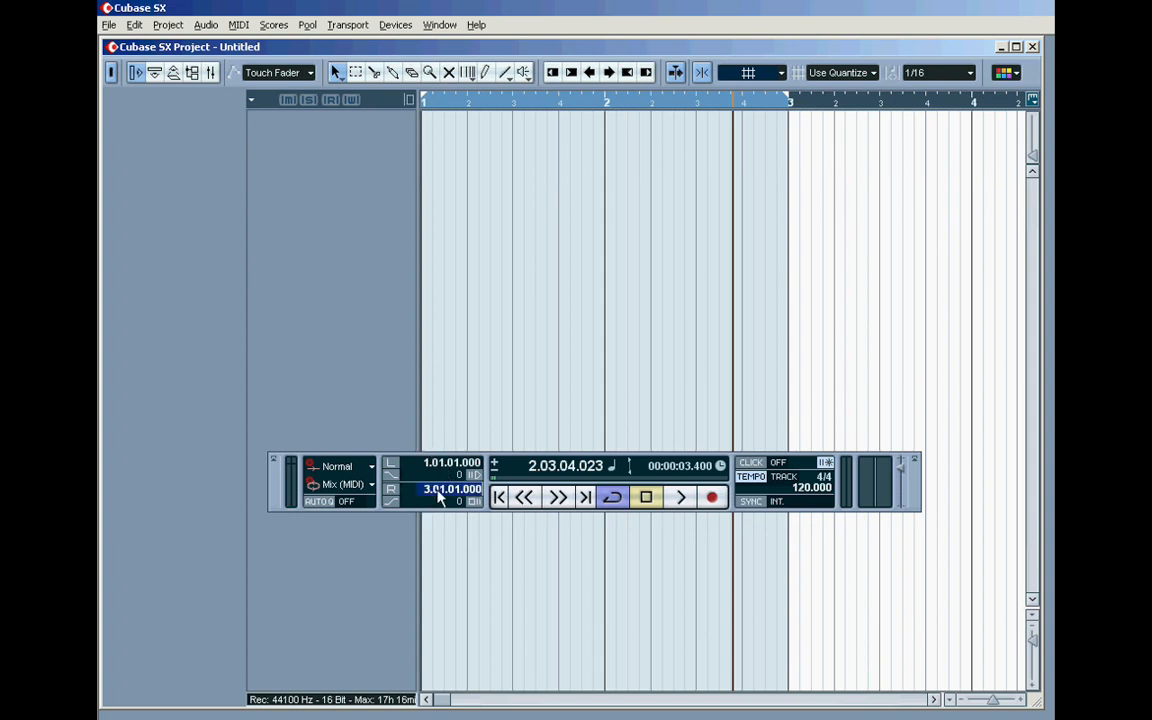
text(2)
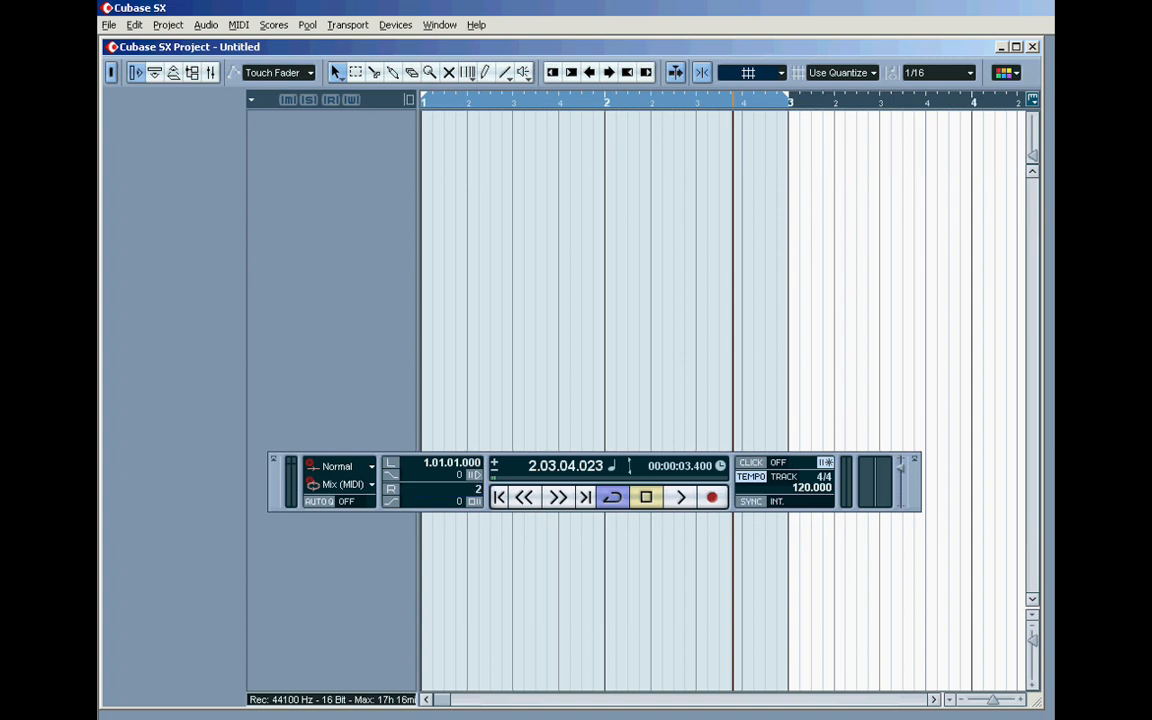
key(Return)
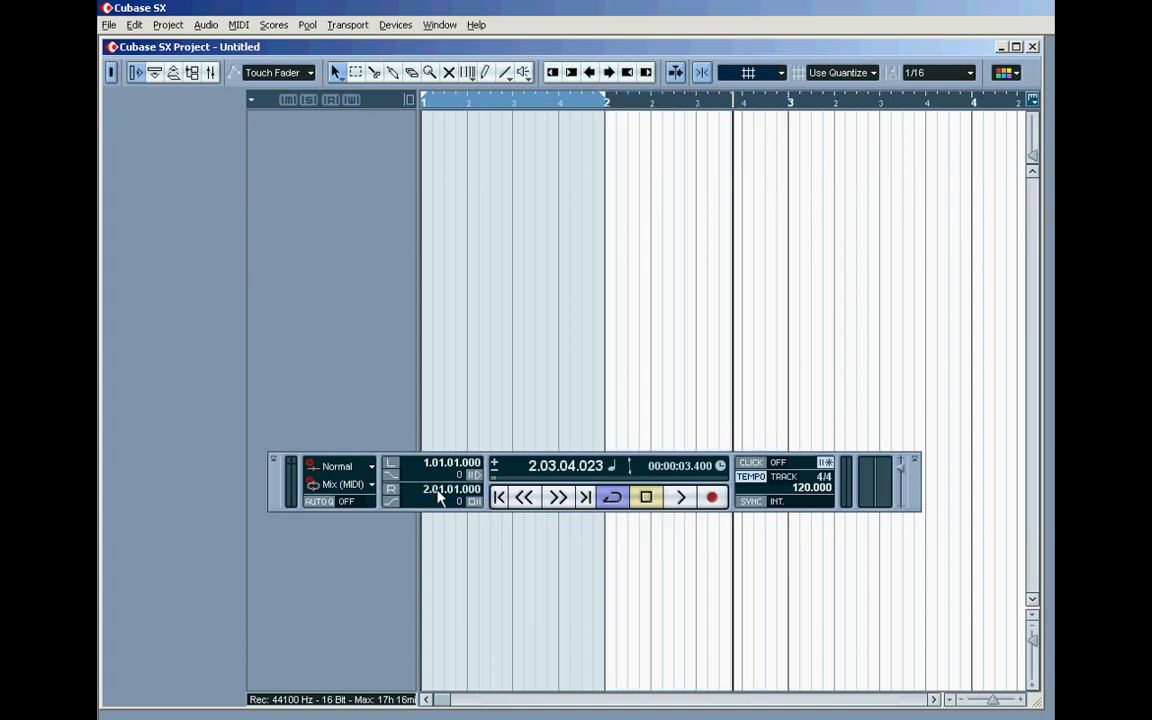
Step: Set the right locator to bar 3 and the left locator to bar 2 by entering values in the Transport panel
double_click(438, 492)
text(3)
key(Return)
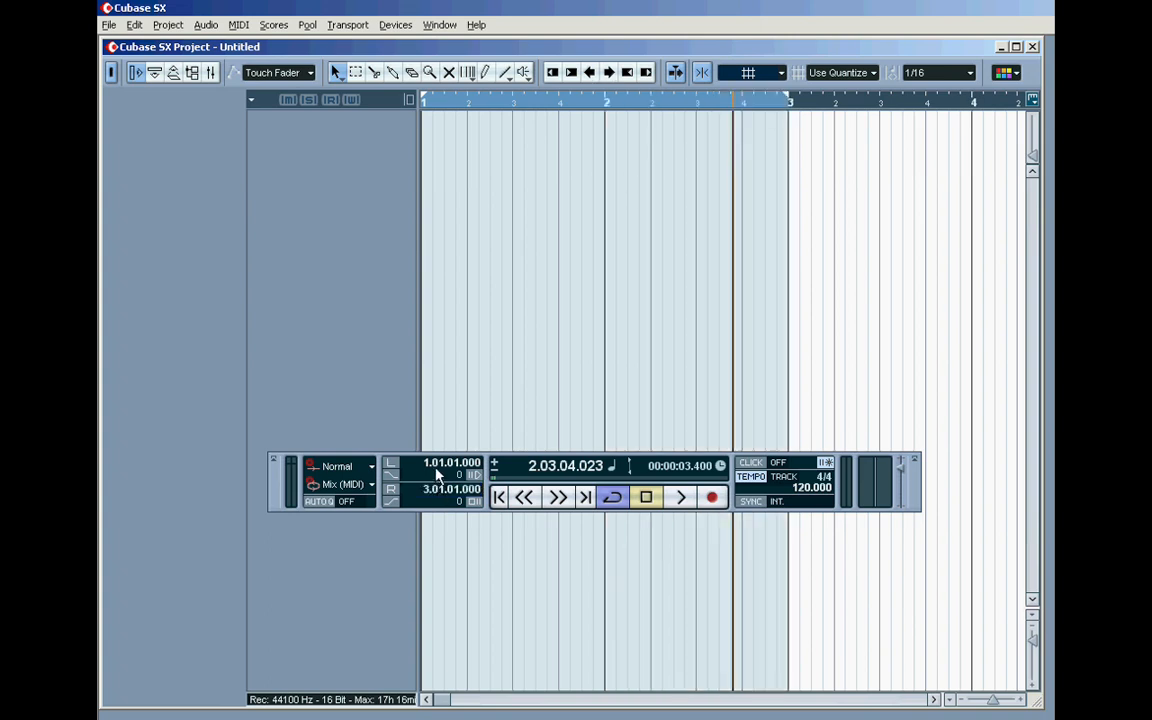
double_click(440, 464)
text(2)
key(Return)
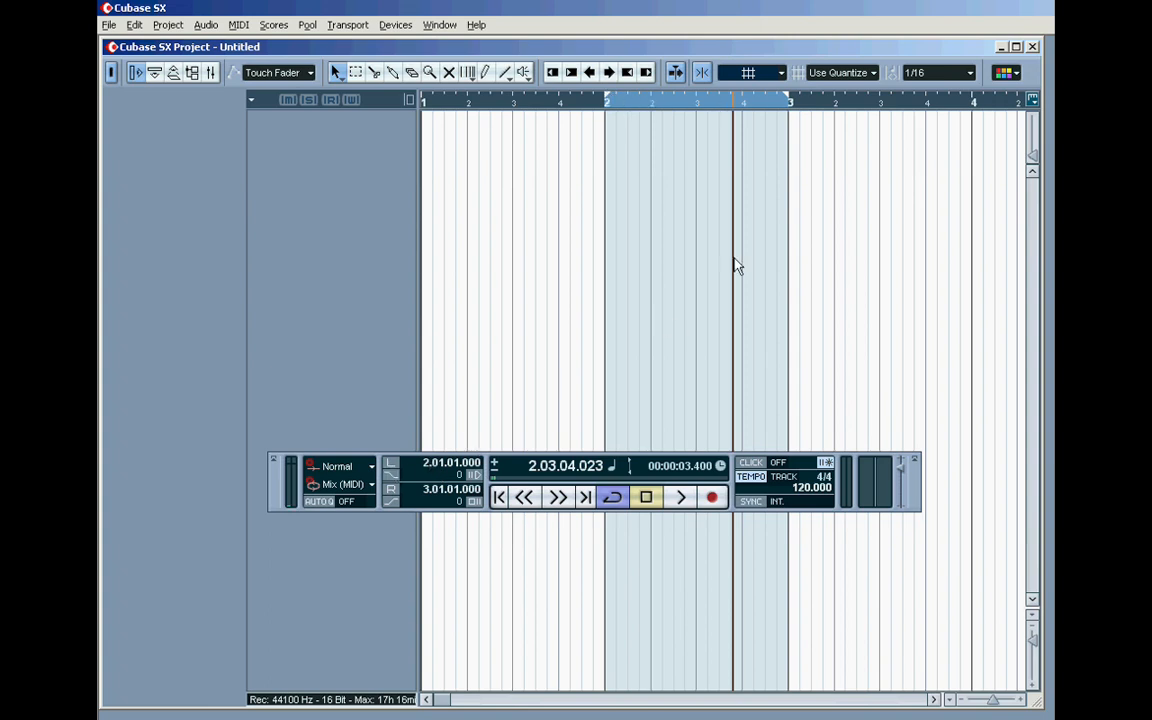
Step: Turn off cycle mode, play the project past the right locator, and stop playback
click(680, 497)
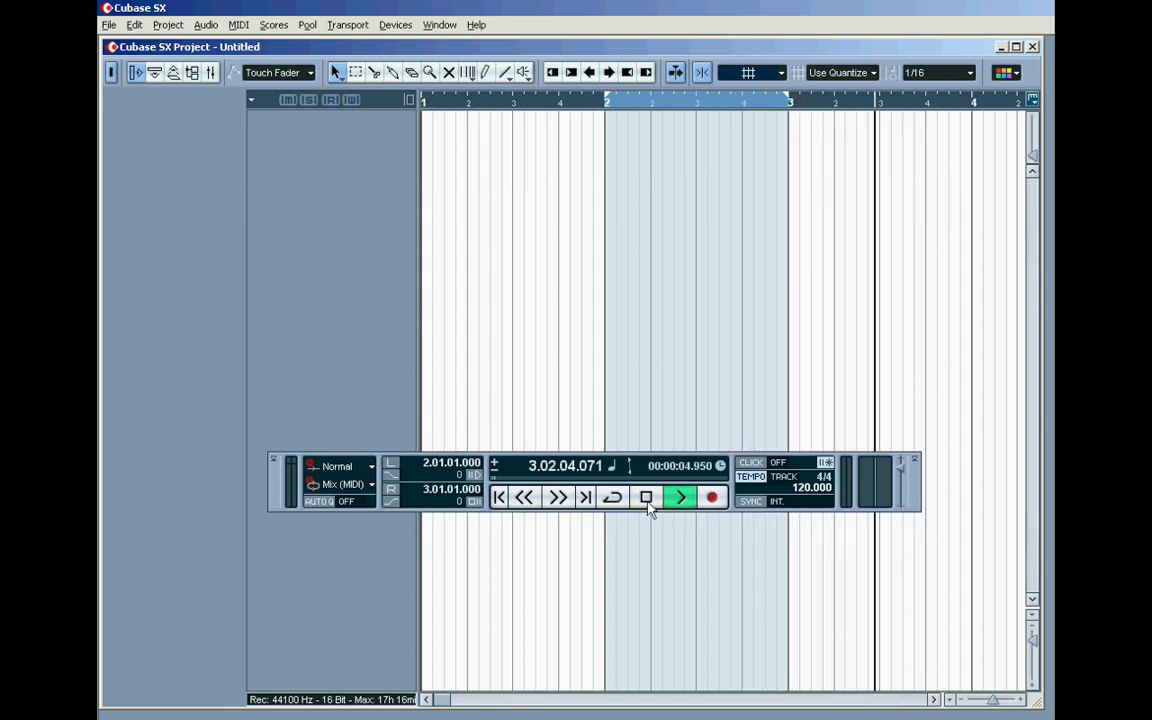
click(647, 503)
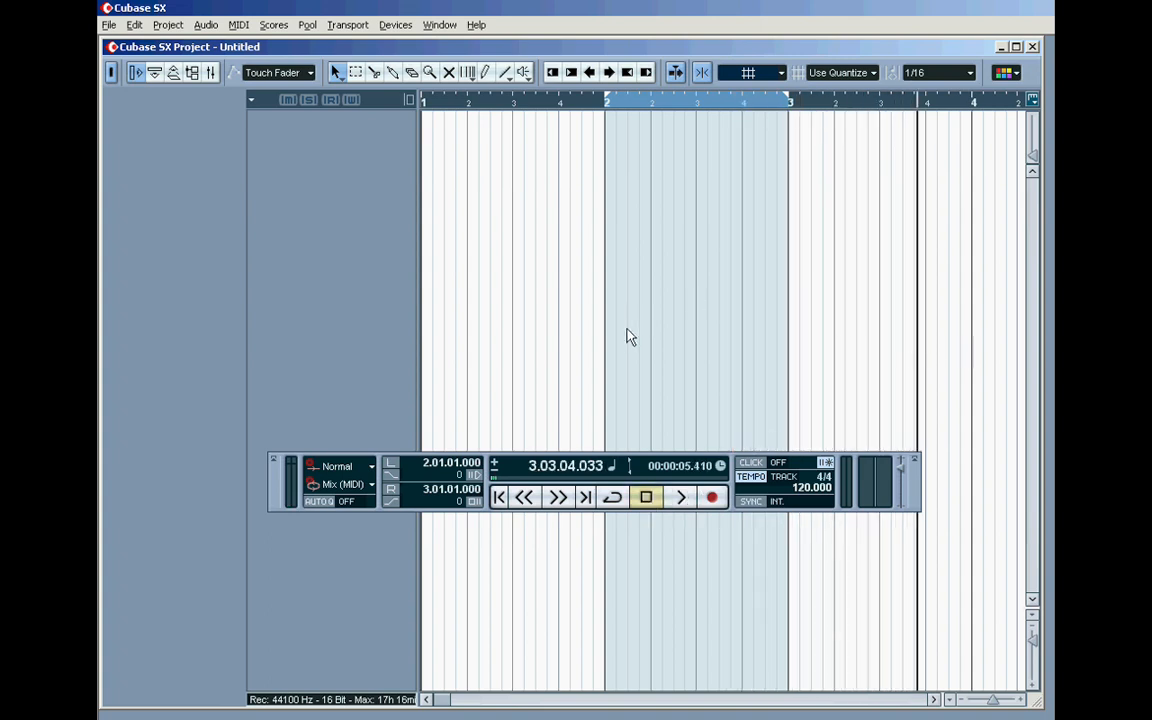
Step: Move the project cursor to the left locator and to the right locator, and briefly play from the right locator
click(393, 470)
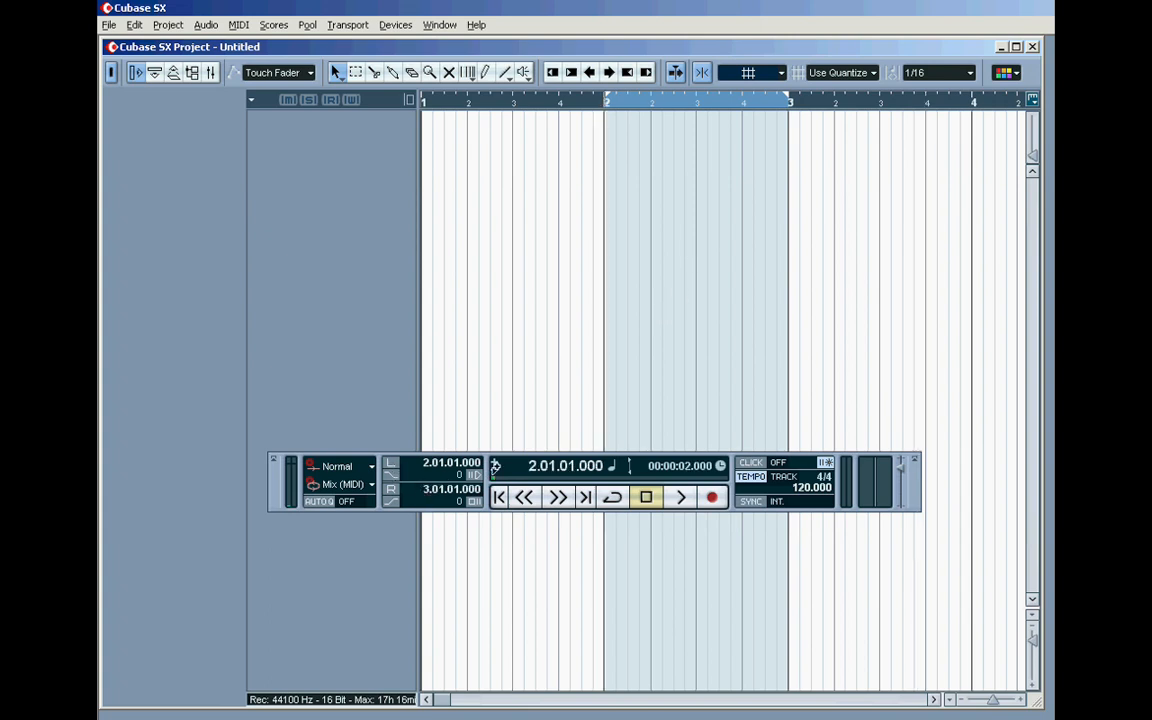
click(391, 490)
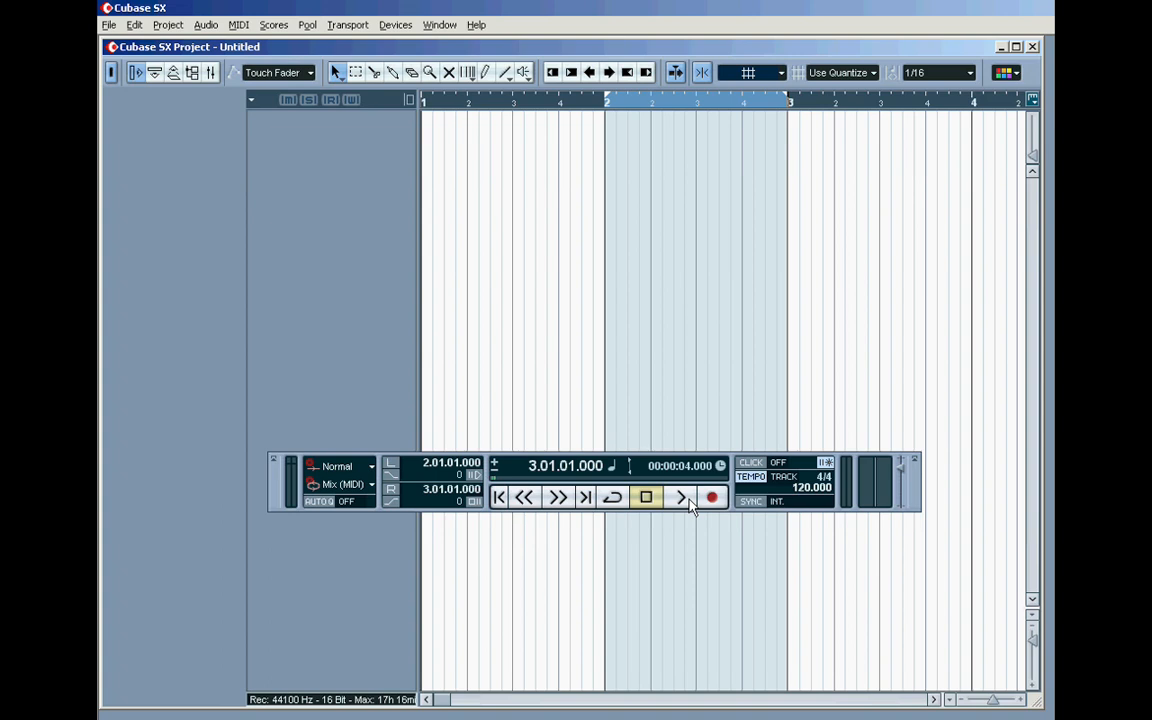
click(681, 497)
click(646, 497)
Step: Play the project from the left locator, stop playback, and return the cursor to its starting position
click(392, 465)
click(680, 497)
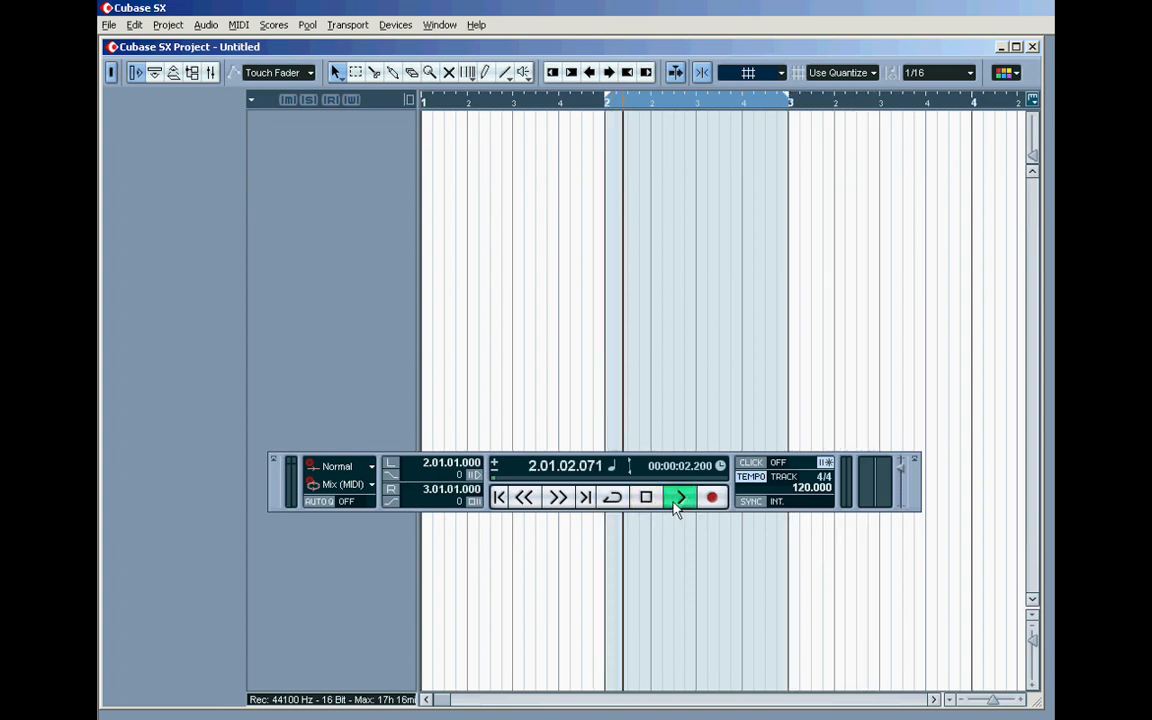
click(646, 497)
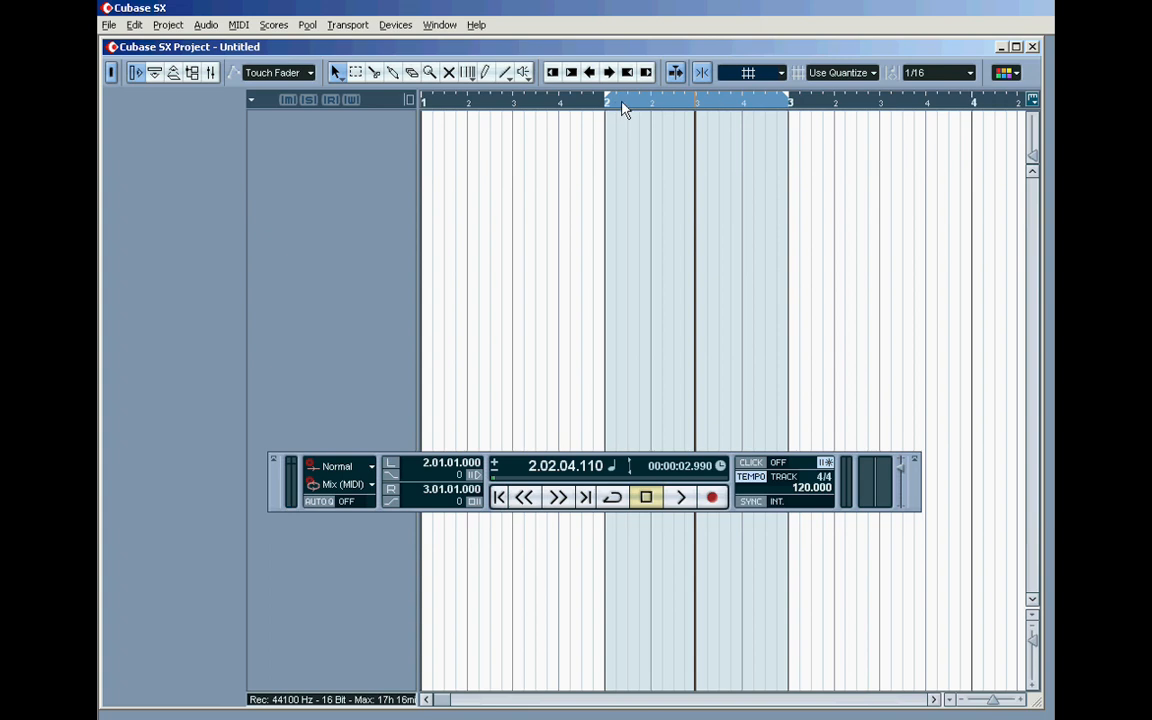
click(646, 497)
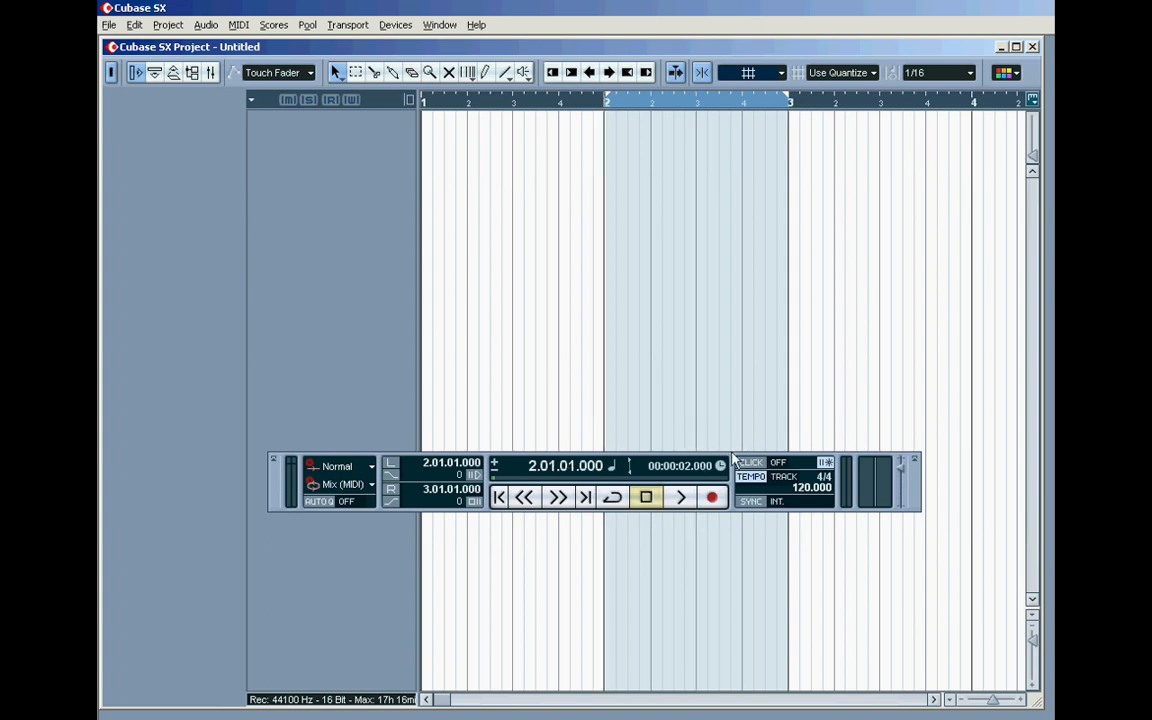
Step: Move the Transport panel lower over the project window
drag(736, 468, 754, 543)
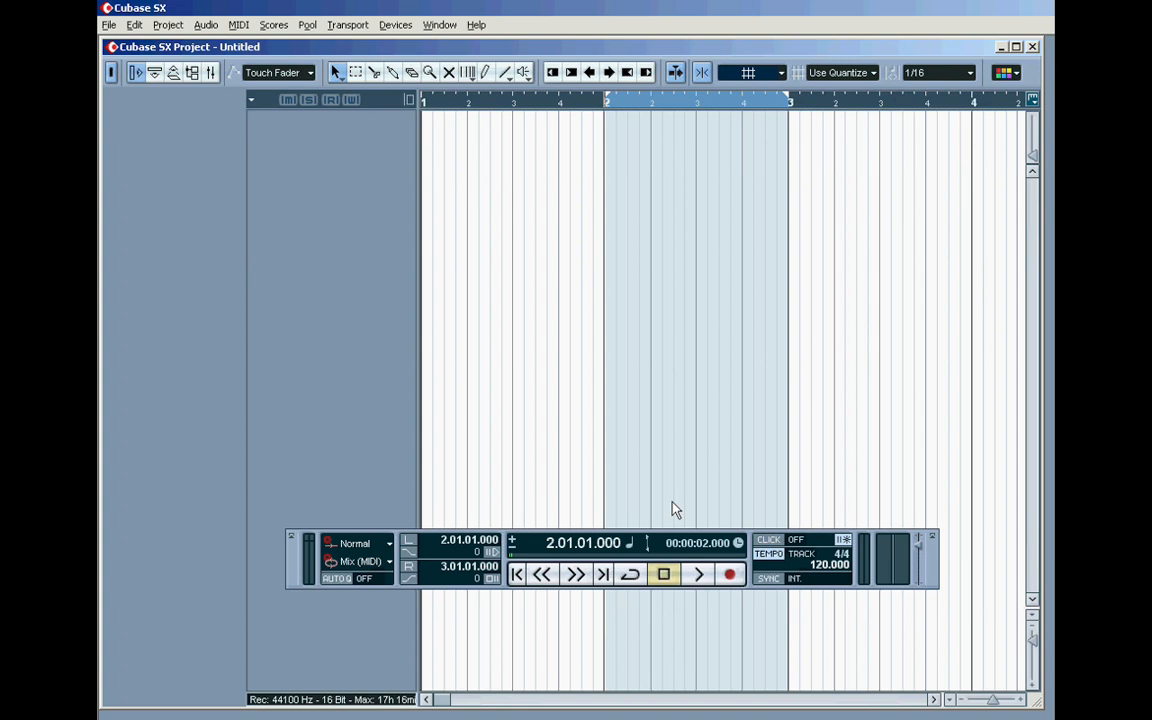